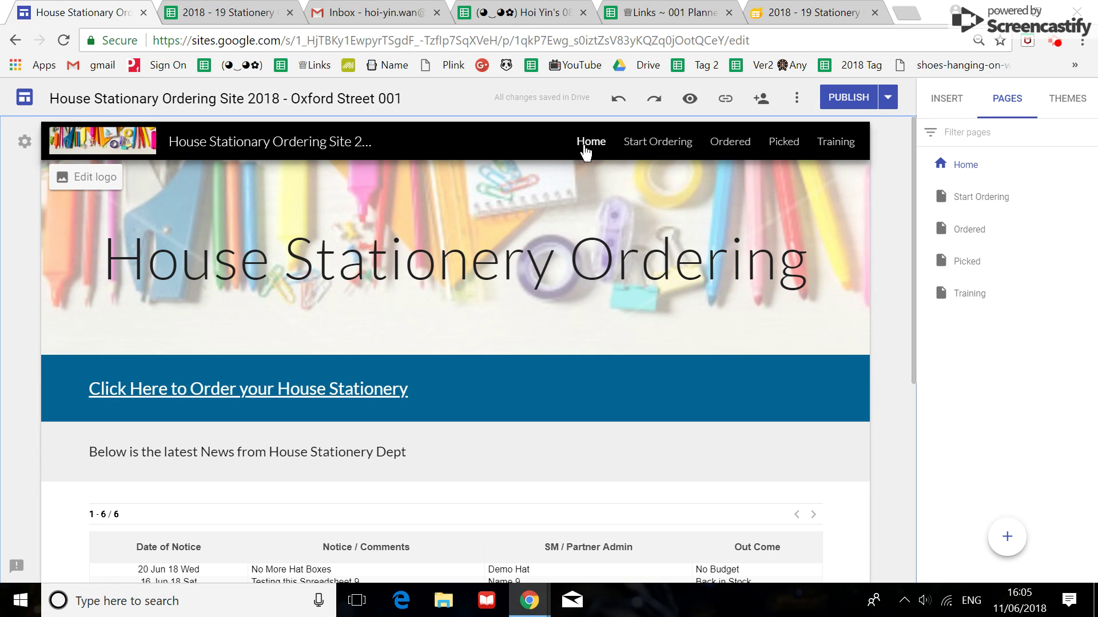
{"action": "scroll", "coordinate": [478, 423], "scroll_direction": "down", "scroll_amount": 1}
{"action": "scroll", "coordinate": [389, 372], "scroll_direction": "down", "scroll_amount": 1}
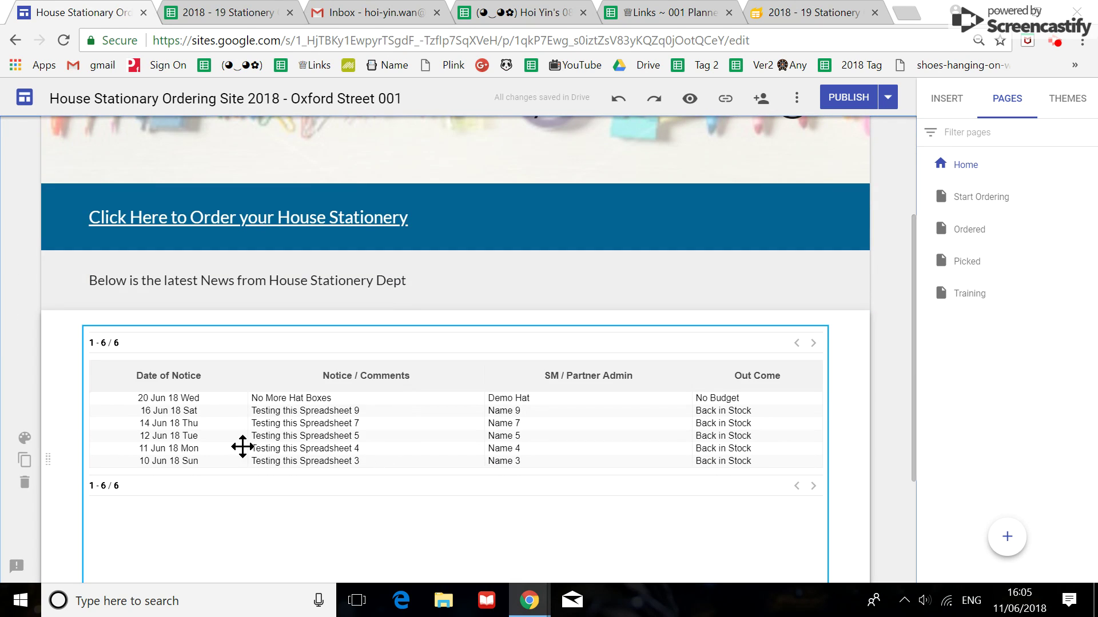
{"action": "scroll", "coordinate": [243, 442], "scroll_direction": "up", "scroll_amount": 2}
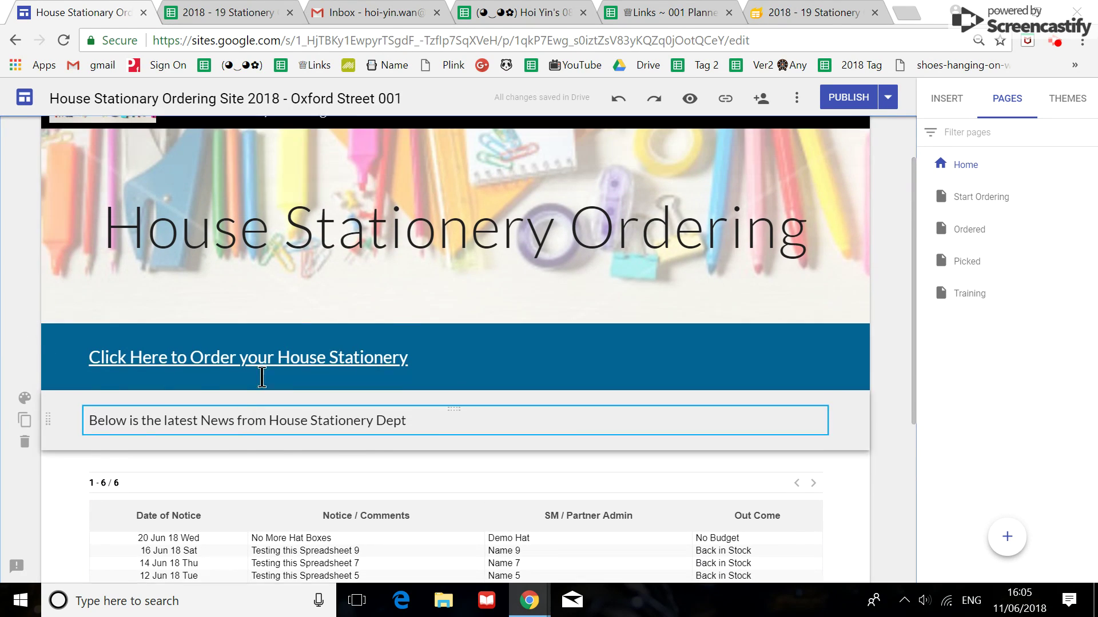
{"action": "scroll", "coordinate": [262, 378], "scroll_direction": "up", "scroll_amount": 1}
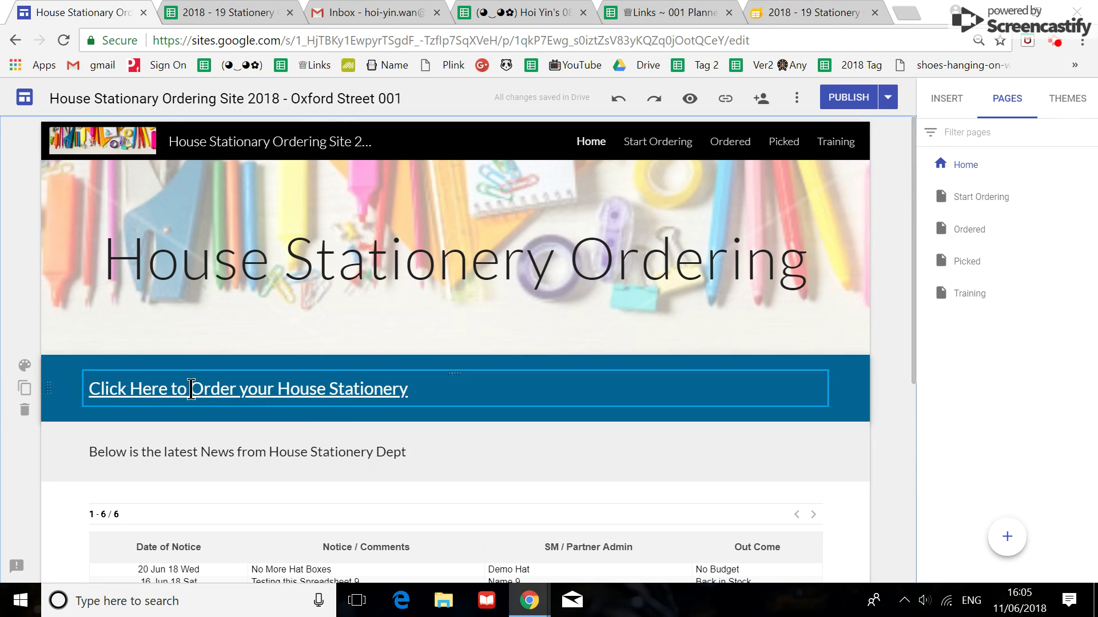
Select and deselect the order link text box before previewing the Home page
{"action": "left_click", "coordinate": [191, 389]}
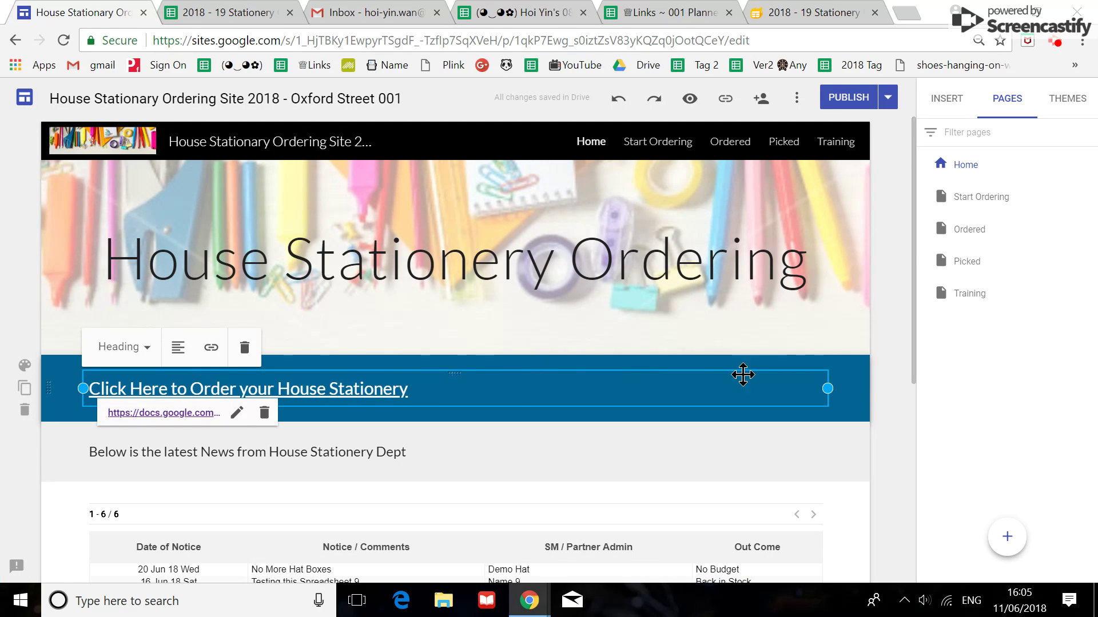
{"action": "left_click", "coordinate": [889, 392]}
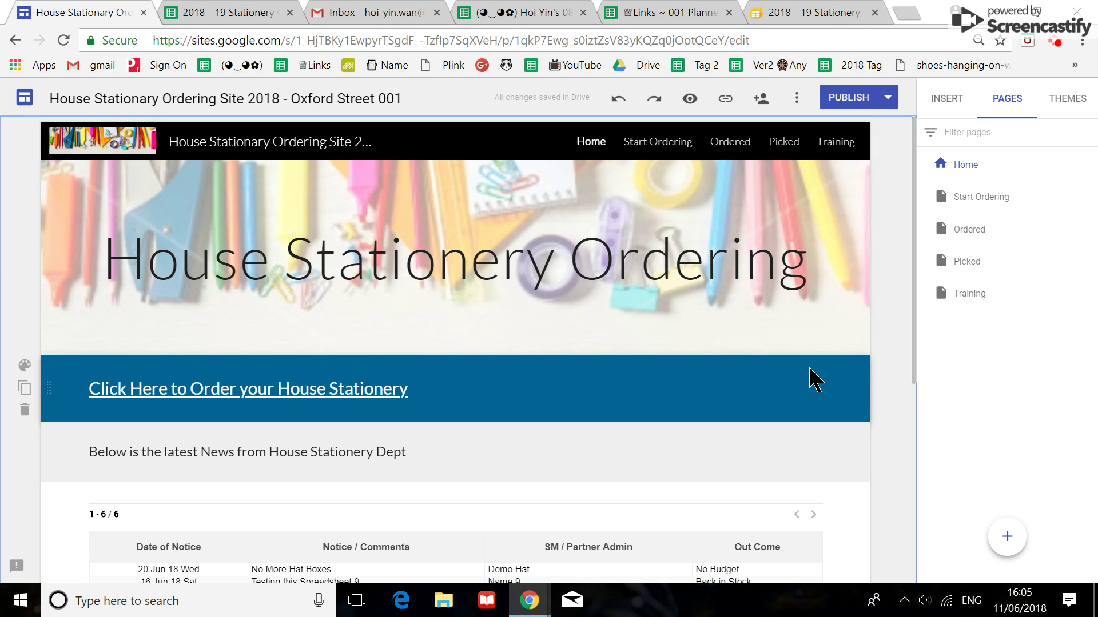
{"action": "scroll", "coordinate": [382, 418], "scroll_direction": "down", "scroll_amount": 2}
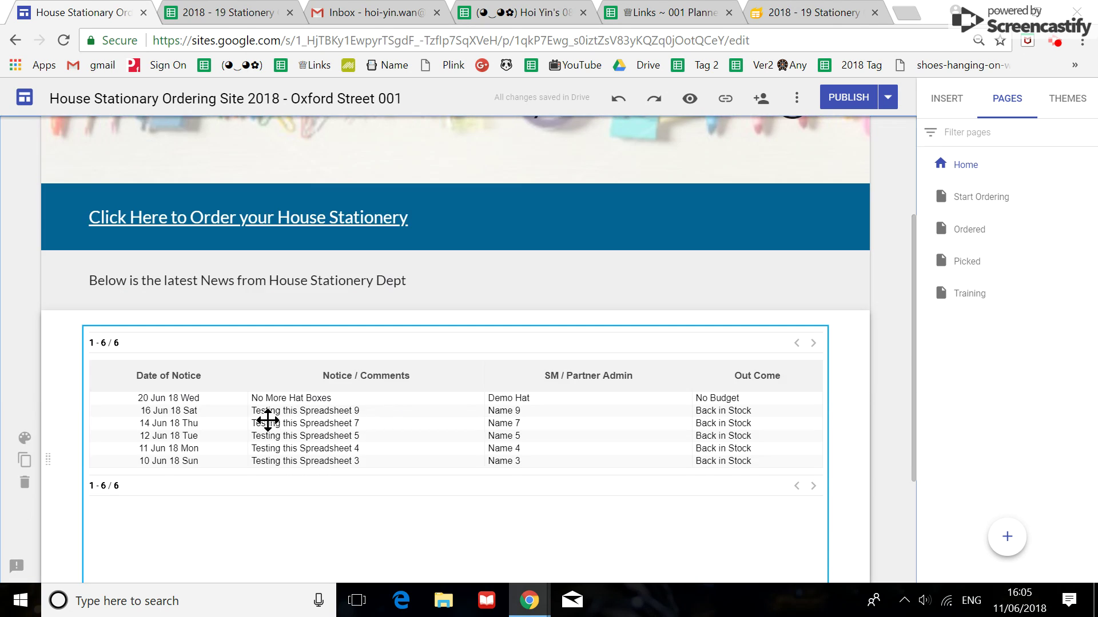
{"action": "mouse_move", "coordinate": [454, 540]}
{"action": "scroll", "coordinate": [685, 137], "scroll_direction": "up", "scroll_amount": 1}
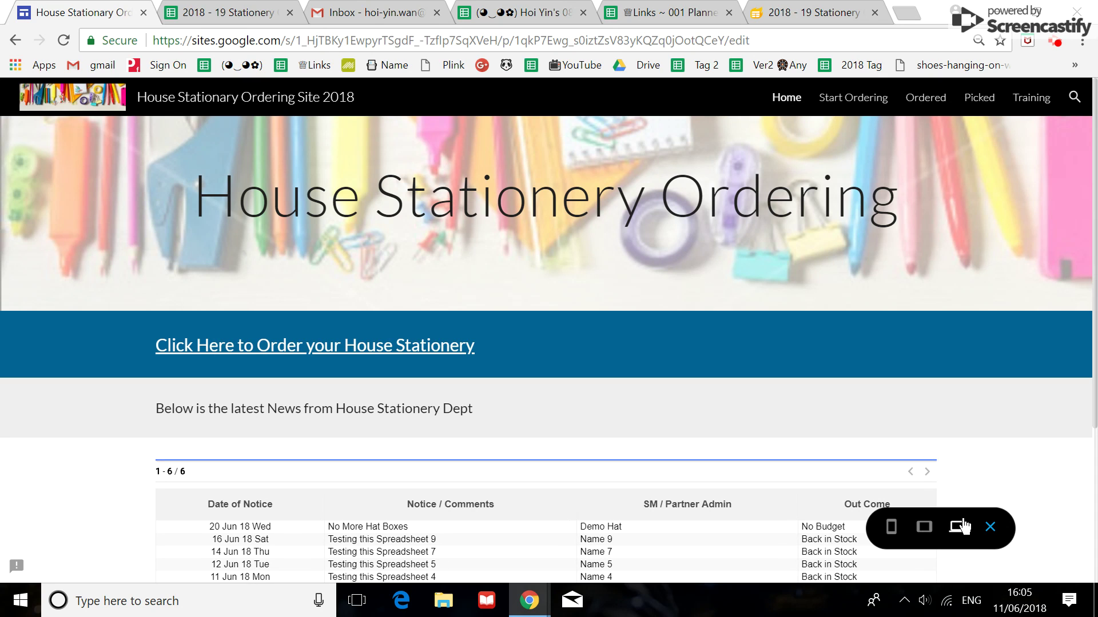
{"action": "scroll", "coordinate": [517, 395], "scroll_direction": "down", "scroll_amount": 2}
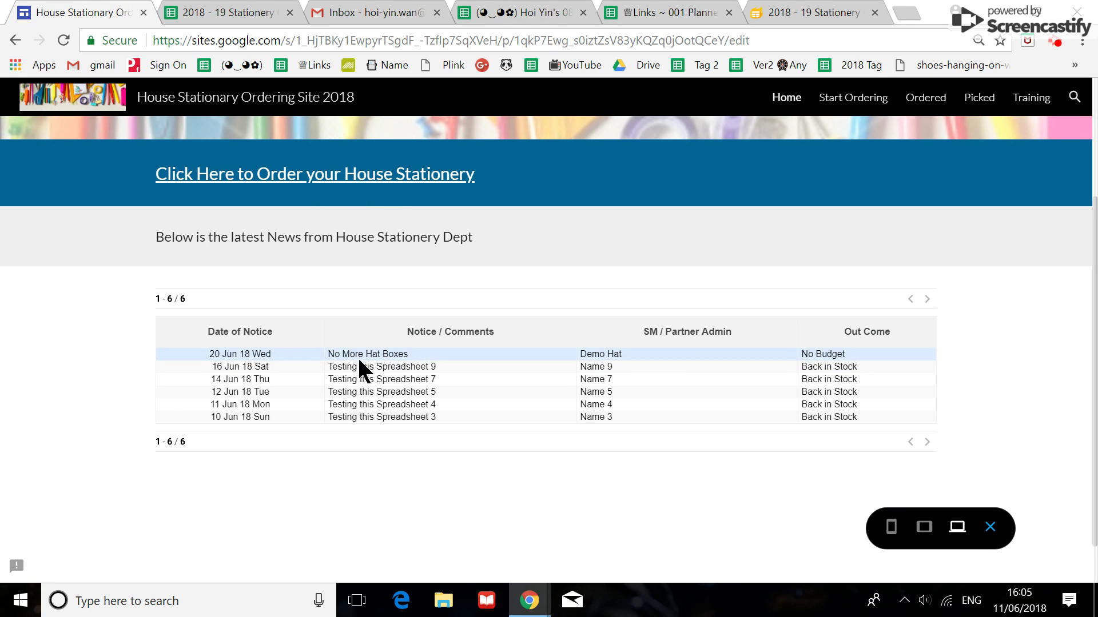
{"action": "left_click", "coordinate": [243, 17]}
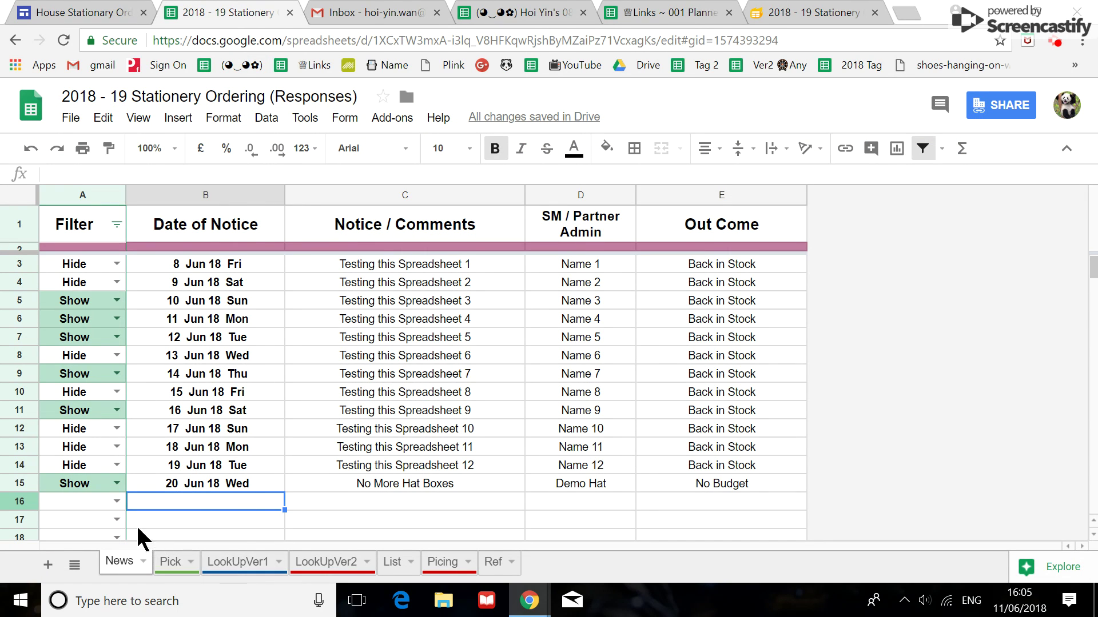
Copy Hide down the Filter column from 9 Jun to row 8, then return to the site preview
{"action": "left_click", "coordinate": [81, 278]}
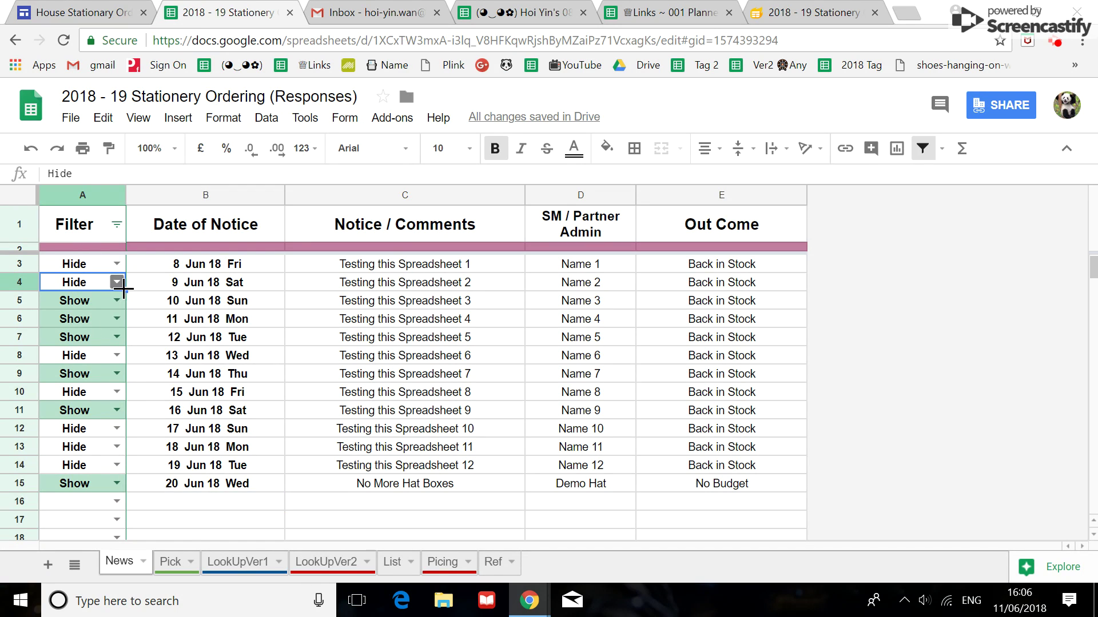
{"action": "left_click_drag", "start_coordinate": [125, 291], "coordinate": [108, 360]}
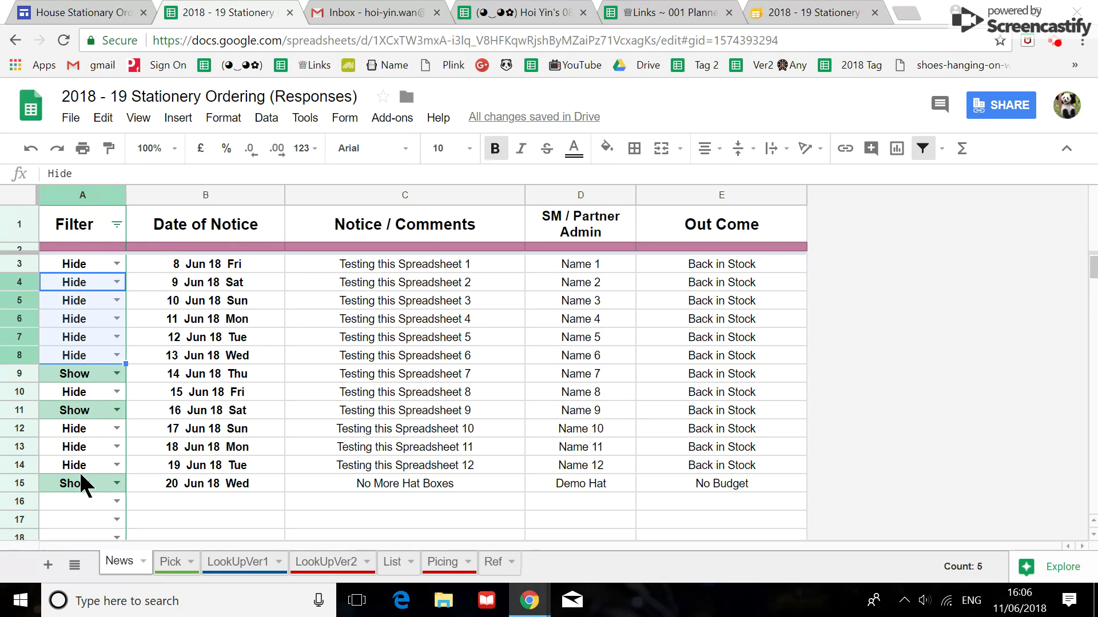
{"action": "left_click", "coordinate": [91, 15]}
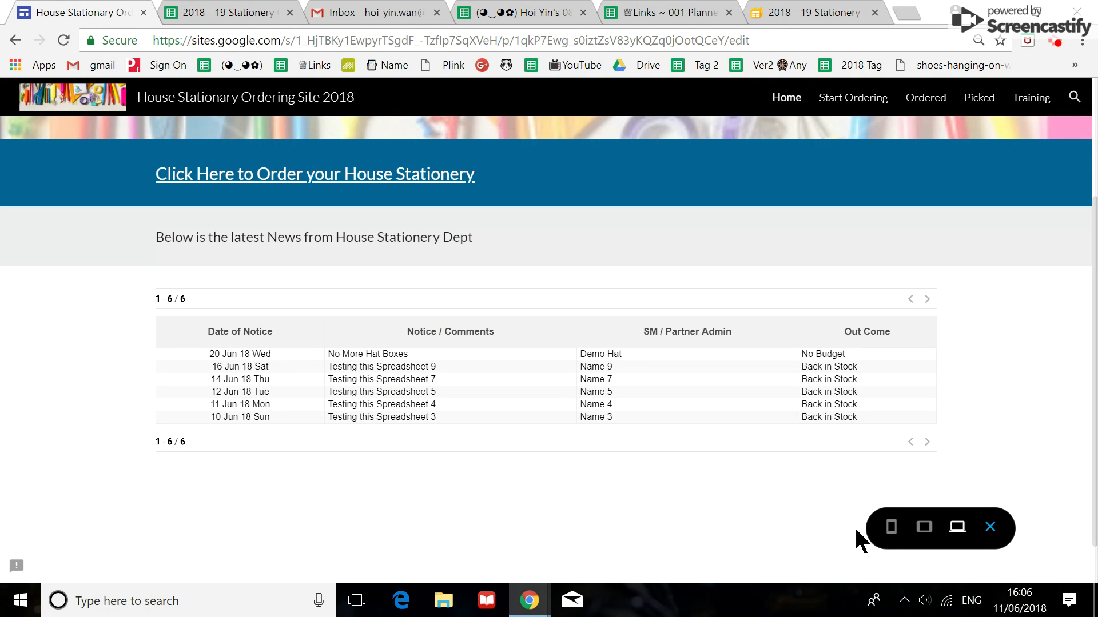
Reload the Home page via Start Ordering so the news table lists only Show notices
{"action": "left_click", "coordinate": [842, 103]}
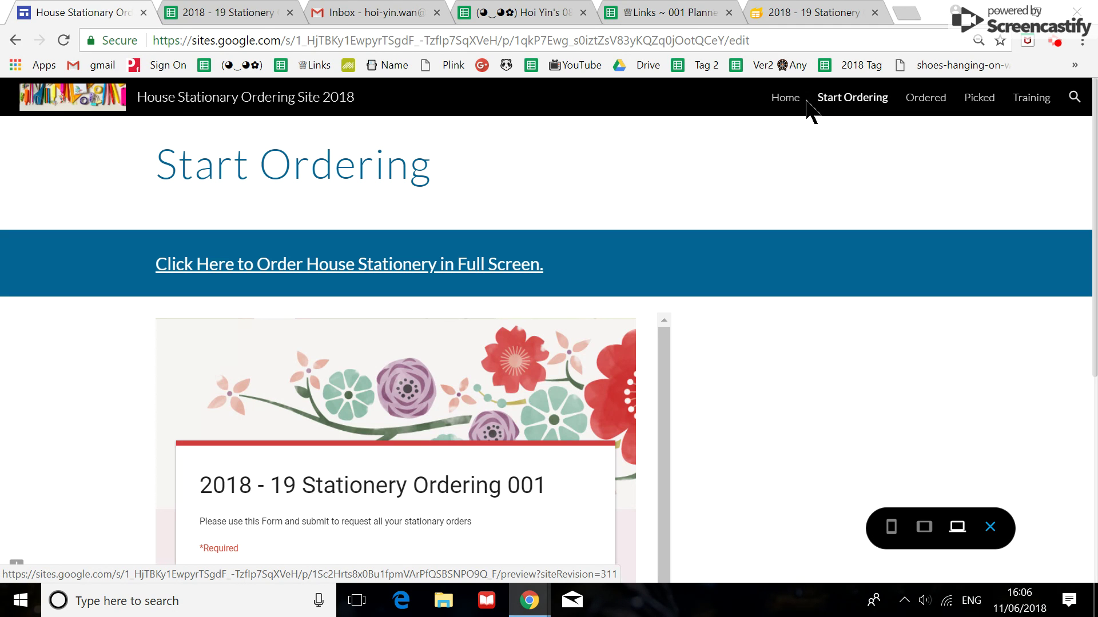
{"action": "left_click", "coordinate": [785, 98]}
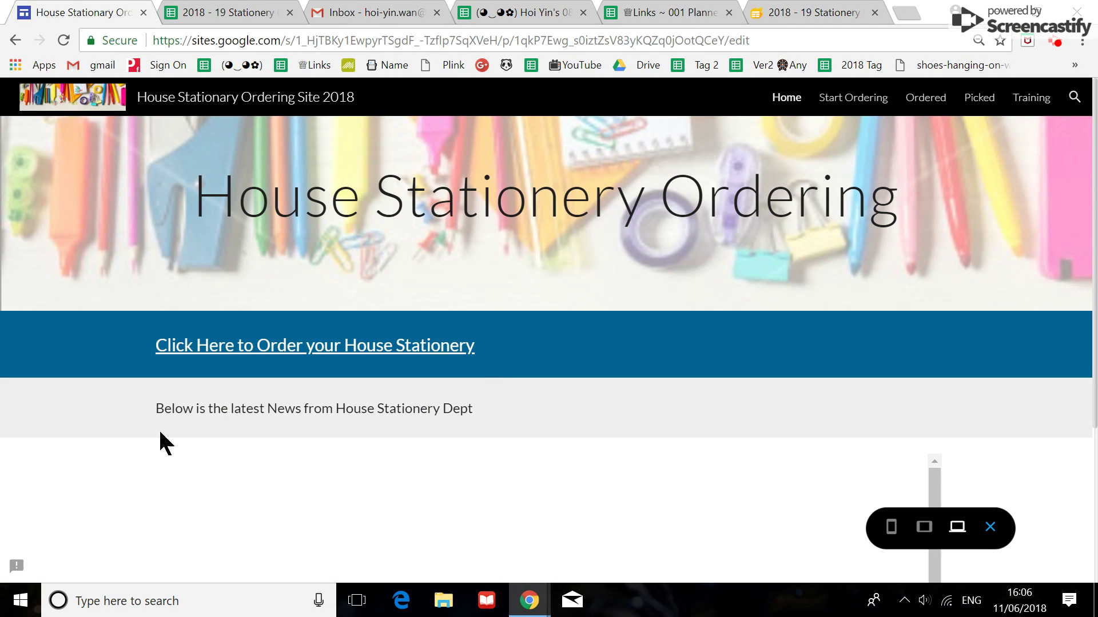
{"action": "scroll", "coordinate": [111, 386], "scroll_direction": "down", "scroll_amount": 2}
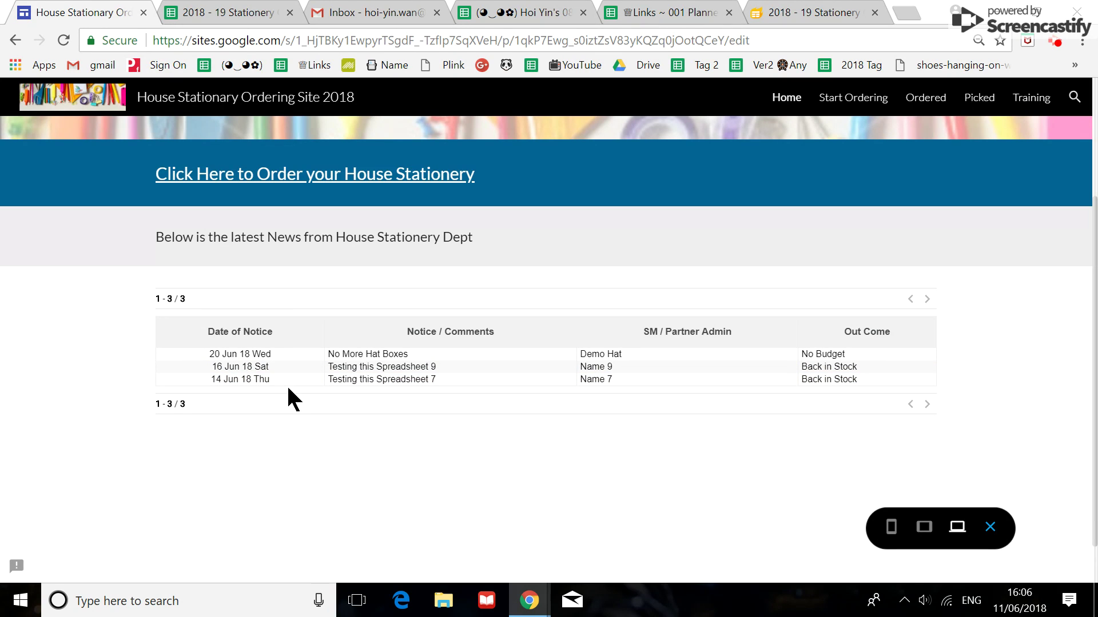
{"action": "scroll", "coordinate": [292, 396], "scroll_direction": "up", "scroll_amount": 1}
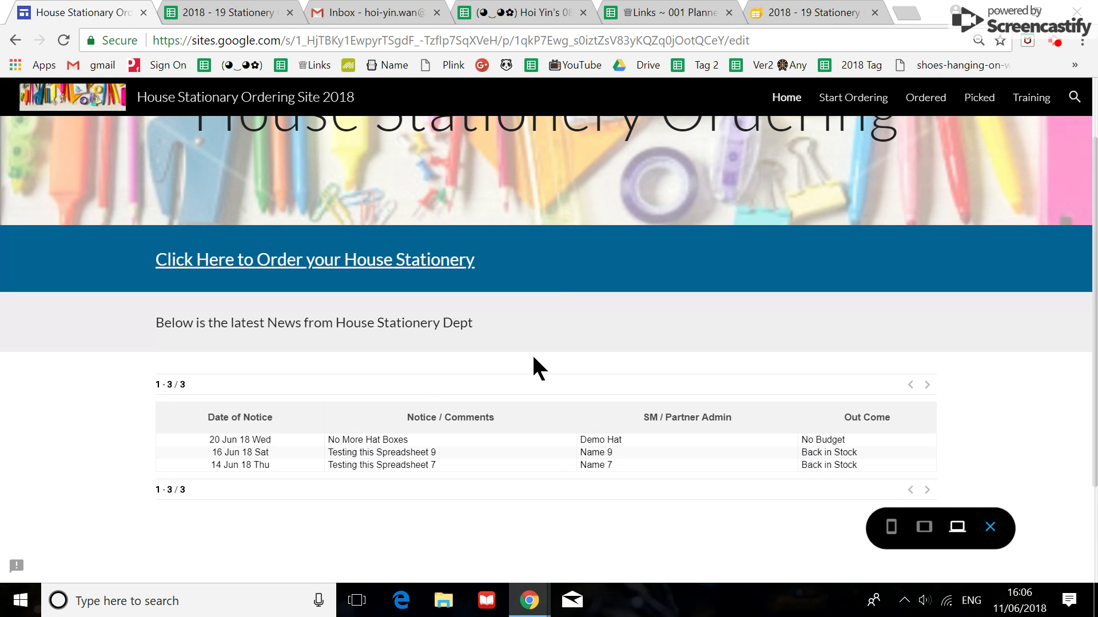
{"action": "scroll", "coordinate": [313, 460], "scroll_direction": "up", "scroll_amount": 1}
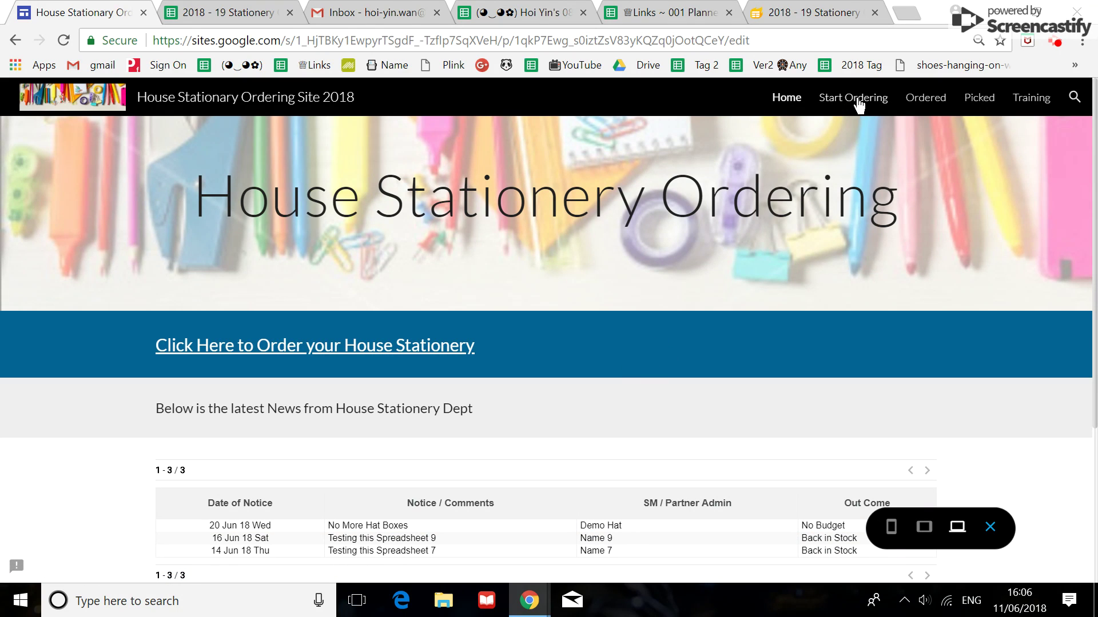
View the Start Ordering page's embedded form, closing the full-screen form tab
{"action": "left_click", "coordinate": [861, 107]}
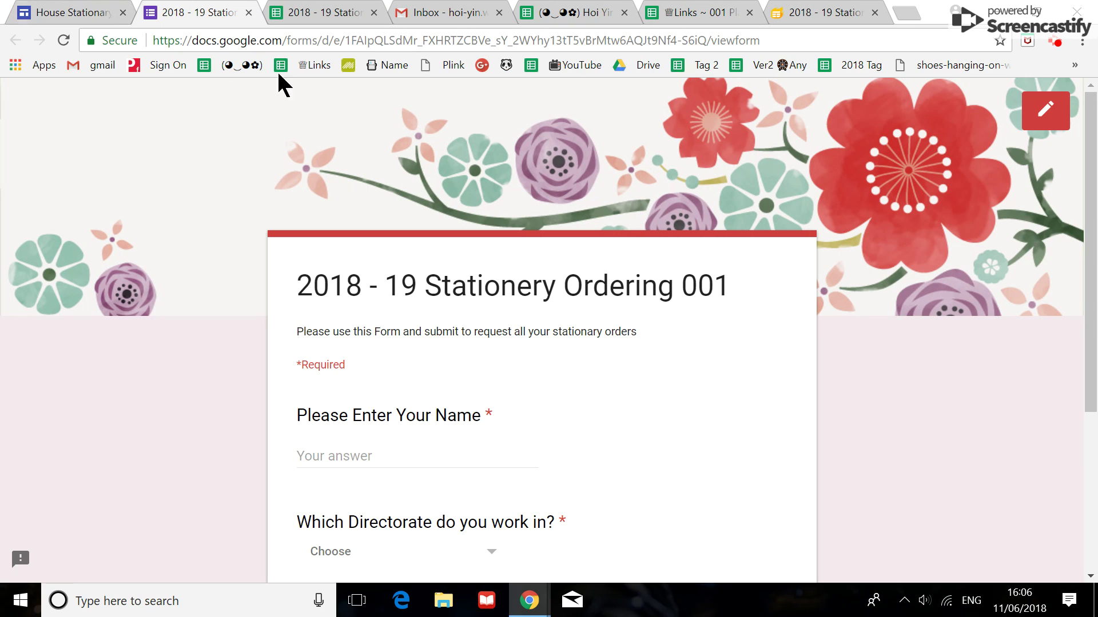
{"action": "scroll", "coordinate": [586, 396], "scroll_direction": "down", "scroll_amount": 3}
{"action": "scroll", "coordinate": [478, 417], "scroll_direction": "up", "scroll_amount": 3}
{"action": "left_click", "coordinate": [250, 13]}
{"action": "scroll", "coordinate": [570, 430], "scroll_direction": "down", "scroll_amount": 1}
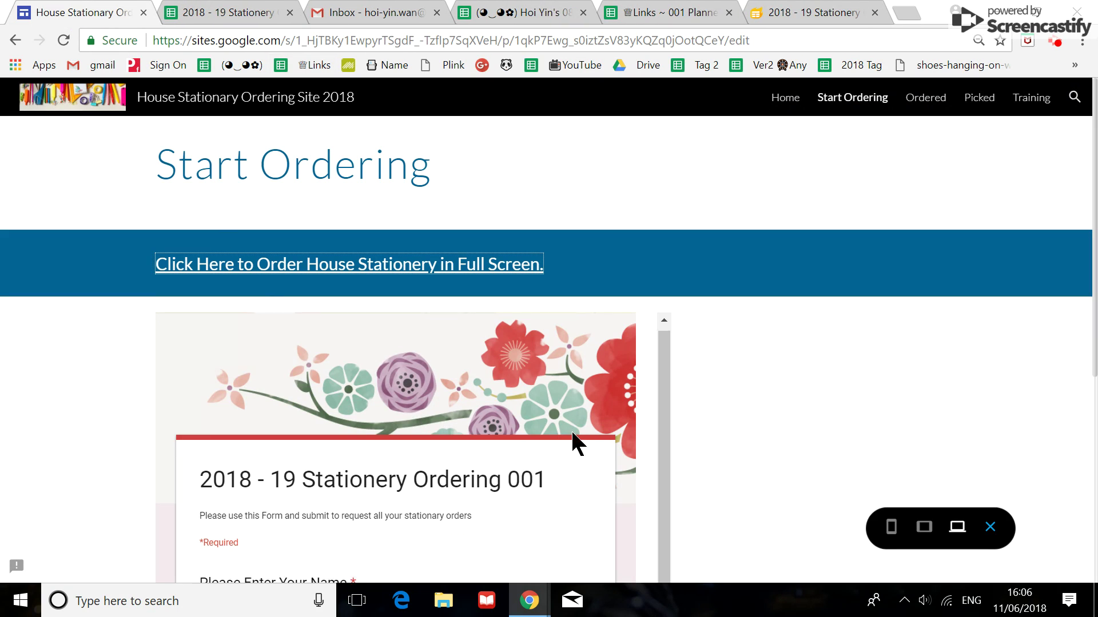
{"action": "scroll", "coordinate": [257, 360], "scroll_direction": "down", "scroll_amount": 1}
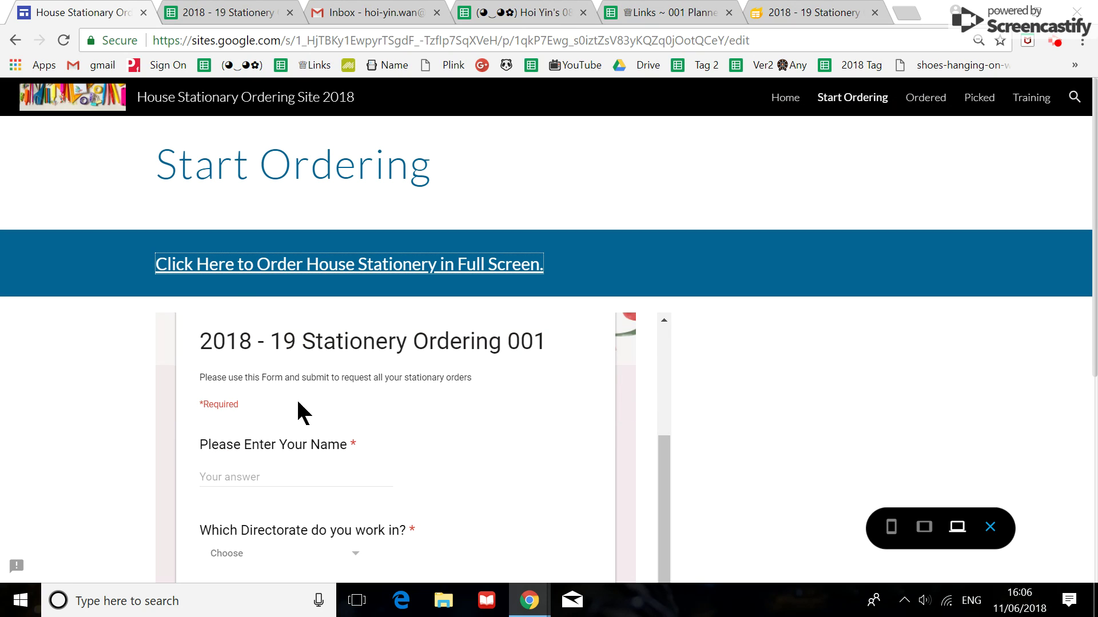
{"action": "scroll", "coordinate": [302, 425], "scroll_direction": "down", "scroll_amount": 1}
{"action": "scroll", "coordinate": [258, 378], "scroll_direction": "down", "scroll_amount": 1}
{"action": "scroll", "coordinate": [266, 343], "scroll_direction": "up", "scroll_amount": 2}
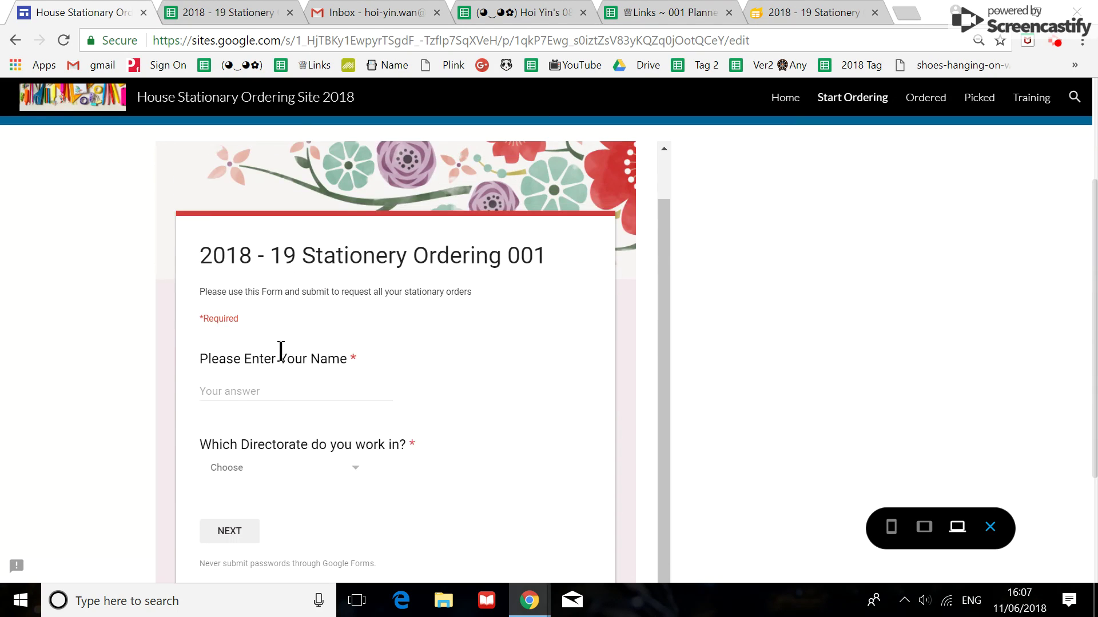
{"action": "scroll", "coordinate": [275, 411], "scroll_direction": "down", "scroll_amount": 2}
{"action": "scroll", "coordinate": [260, 370], "scroll_direction": "up", "scroll_amount": 2}
{"action": "scroll", "coordinate": [257, 420], "scroll_direction": "up", "scroll_amount": 1}
{"action": "scroll", "coordinate": [326, 497], "scroll_direction": "down", "scroll_amount": 2}
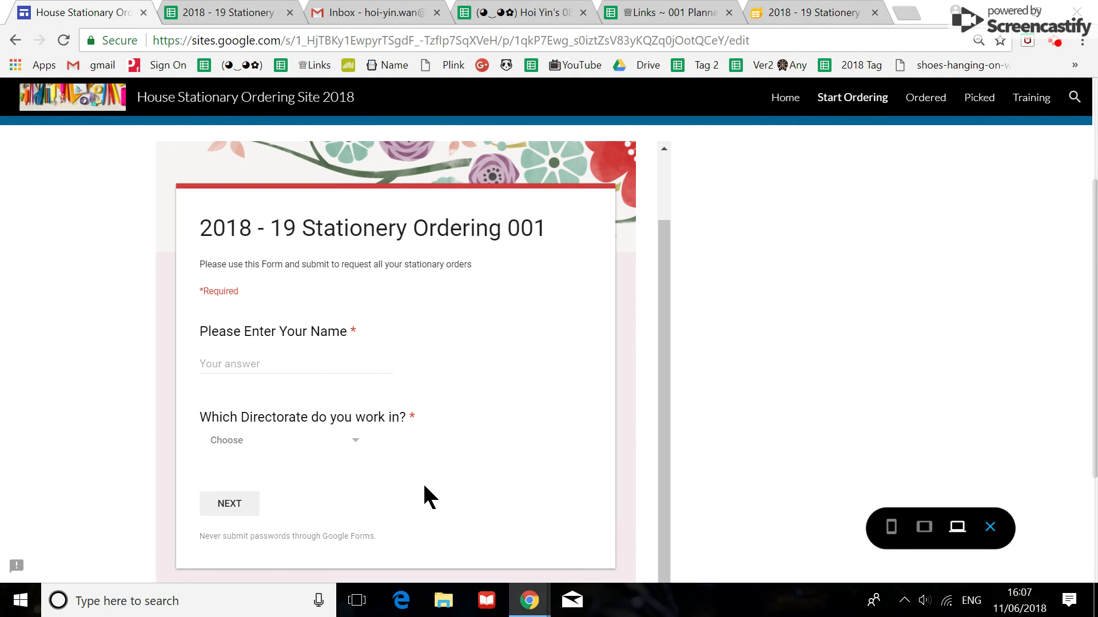
{"action": "scroll", "coordinate": [763, 309], "scroll_direction": "up", "scroll_amount": 1}
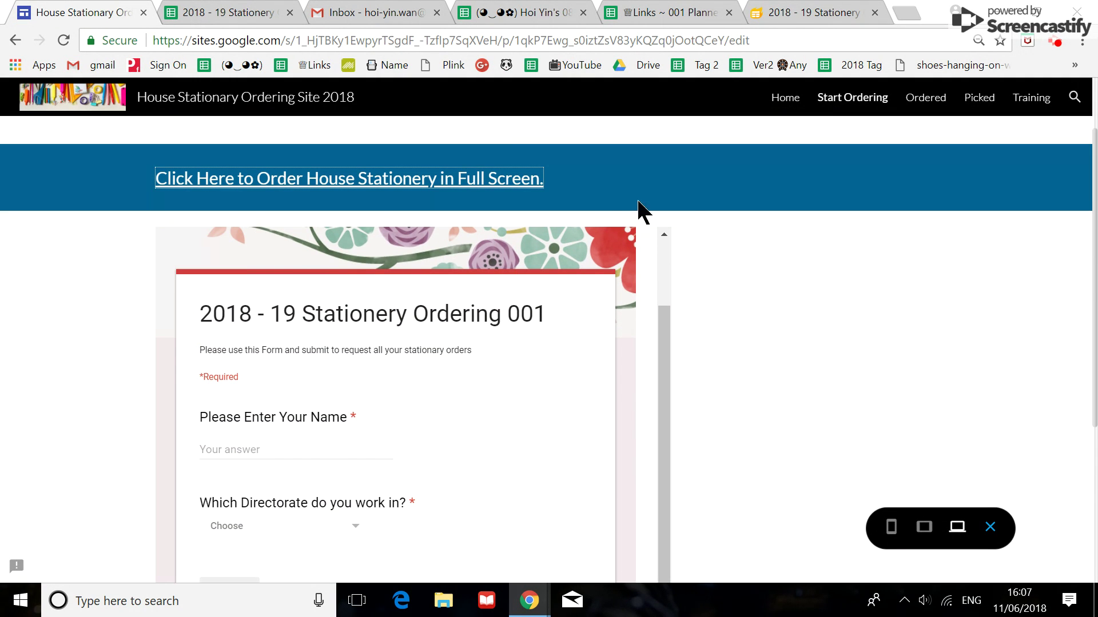
{"action": "scroll", "coordinate": [819, 273], "scroll_direction": "up", "scroll_amount": 2}
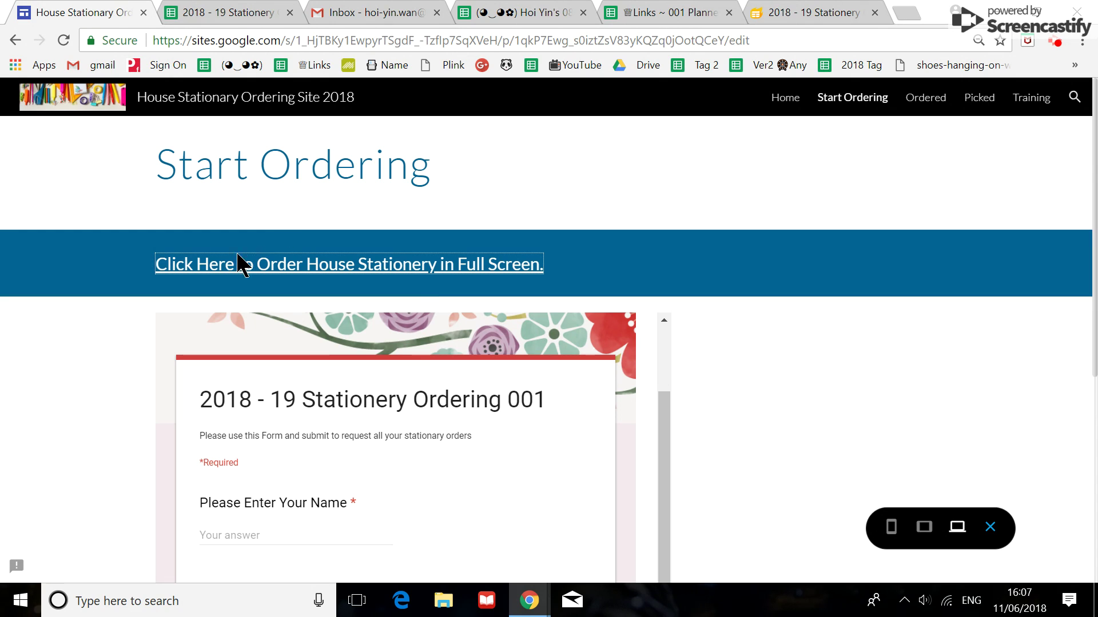
{"action": "scroll", "coordinate": [416, 438], "scroll_direction": "down", "scroll_amount": 1}
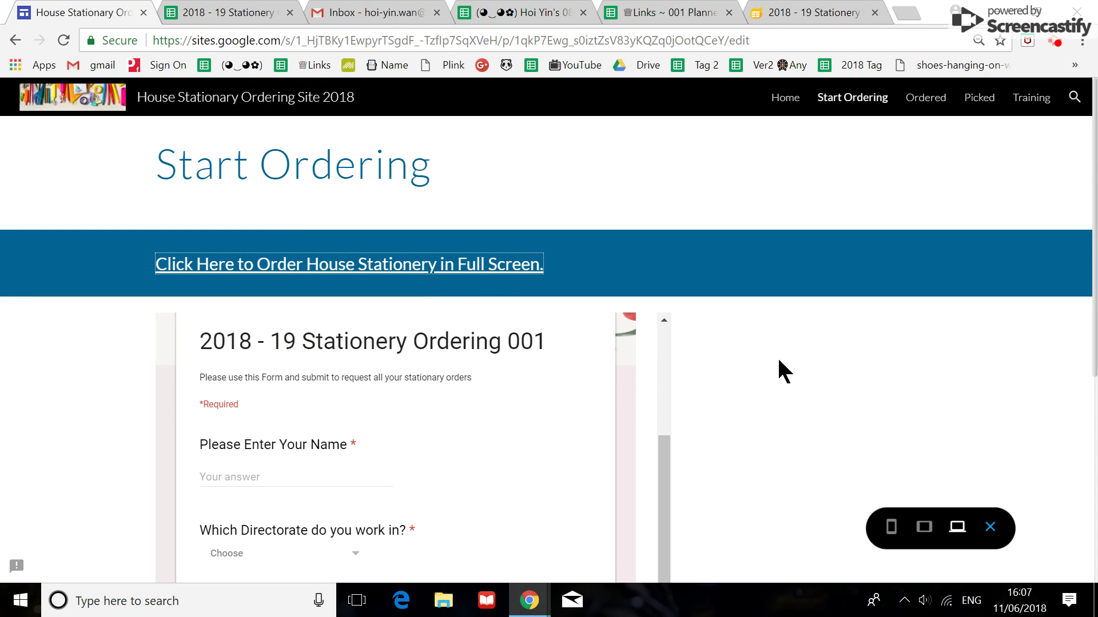
View the What Has Been Ordered Already page and its order link, closing the form tab it opens
{"action": "left_click", "coordinate": [933, 103]}
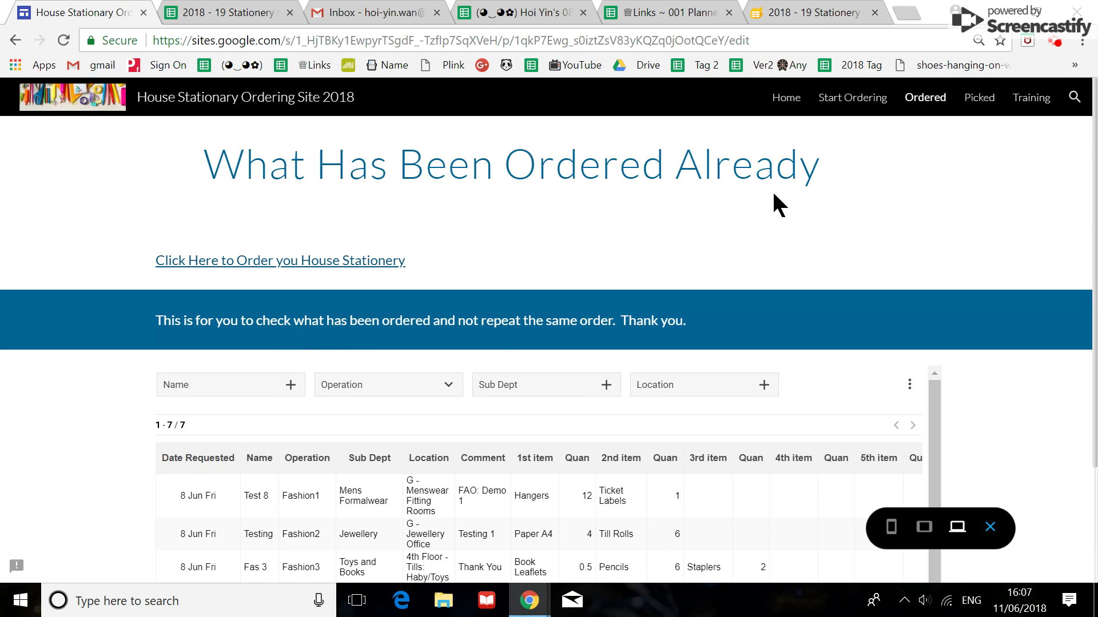
{"action": "left_click", "coordinate": [287, 261]}
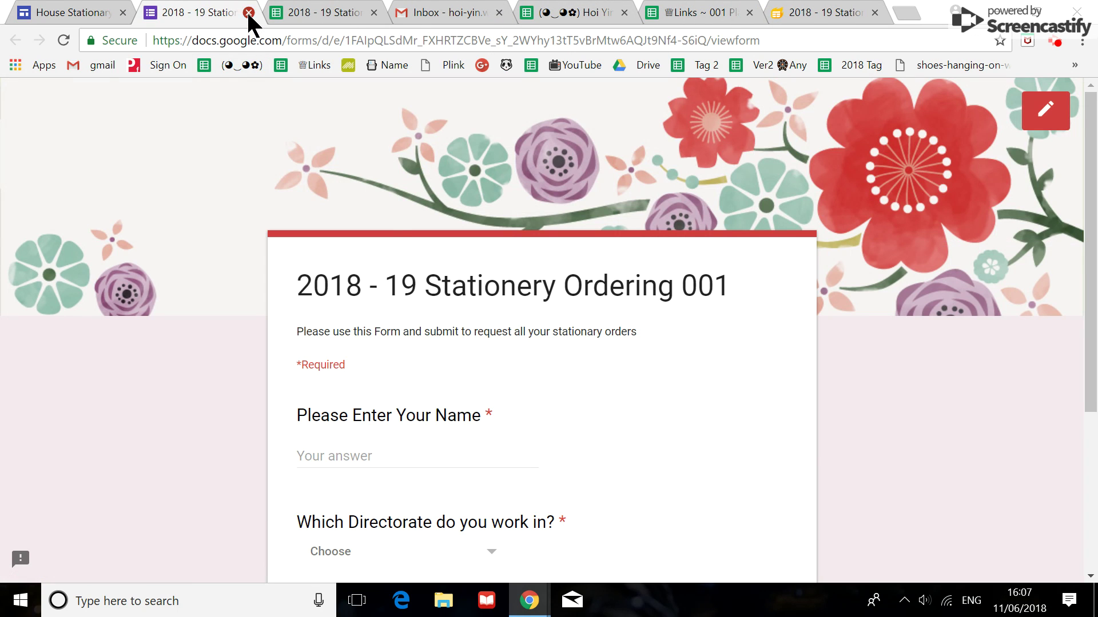
{"action": "left_click", "coordinate": [249, 12]}
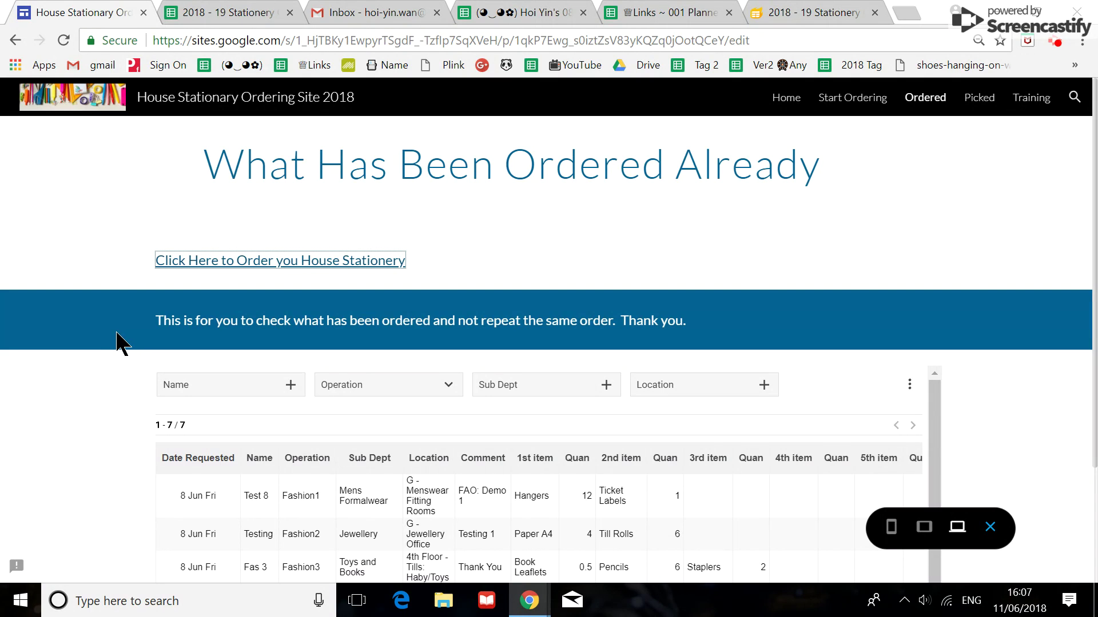
{"action": "scroll", "coordinate": [120, 344], "scroll_direction": "down", "scroll_amount": 2}
{"action": "scroll", "coordinate": [116, 343], "scroll_direction": "up", "scroll_amount": 1}
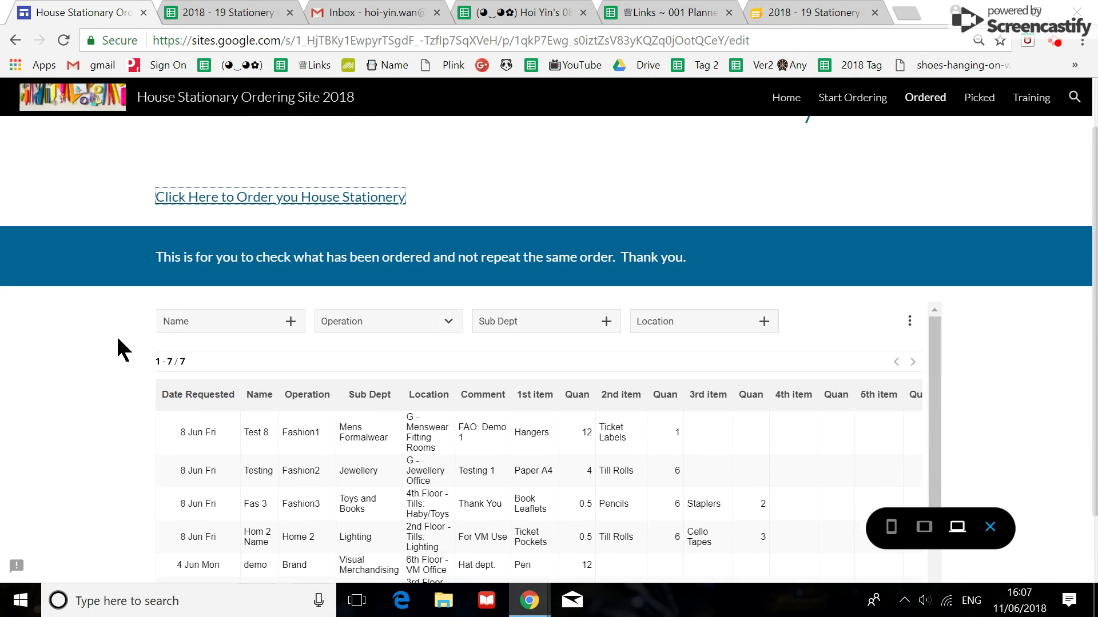
{"action": "scroll", "coordinate": [116, 343], "scroll_direction": "up", "scroll_amount": 1}
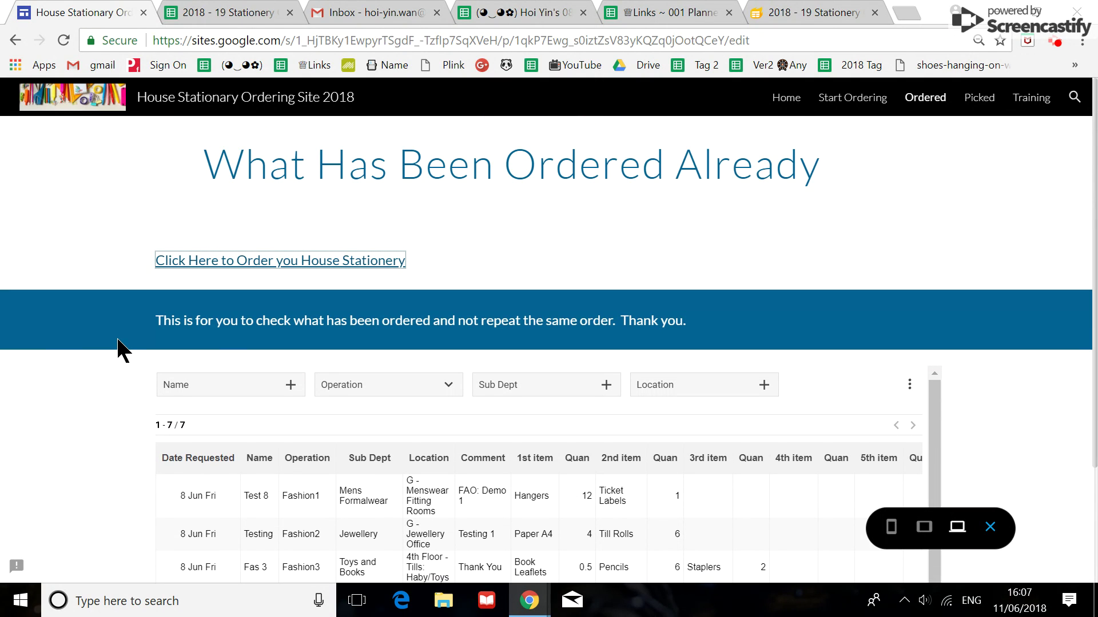
{"action": "scroll", "coordinate": [119, 341], "scroll_direction": "down", "scroll_amount": 1}
{"action": "scroll", "coordinate": [118, 341], "scroll_direction": "down", "scroll_amount": 1}
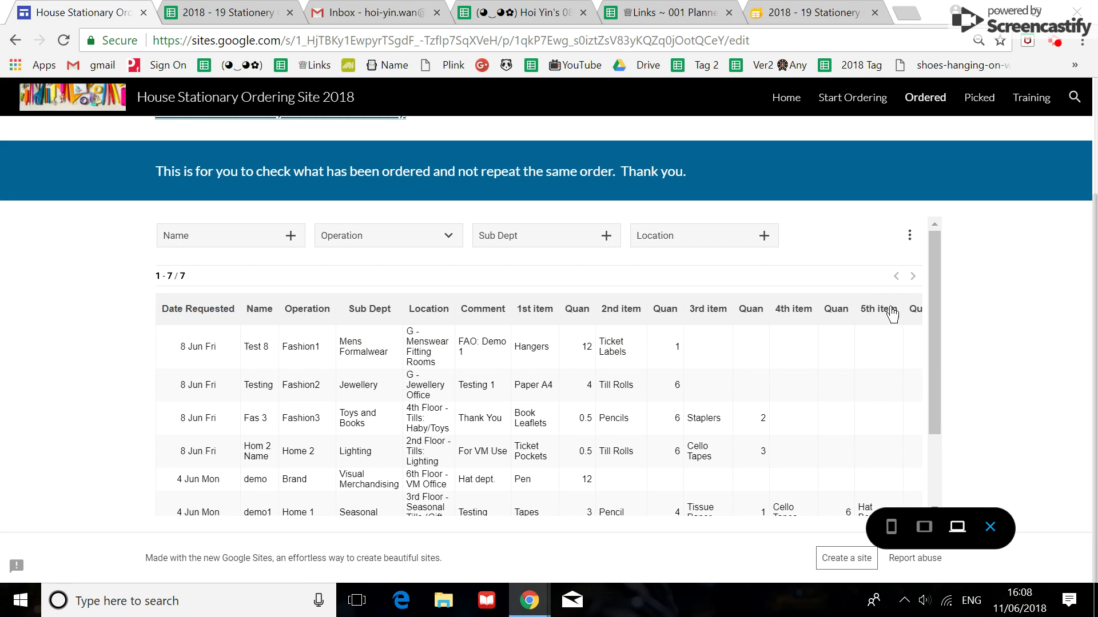
Show the Name filter's list of seven requesters for the orders table
{"action": "left_click", "coordinate": [290, 237]}
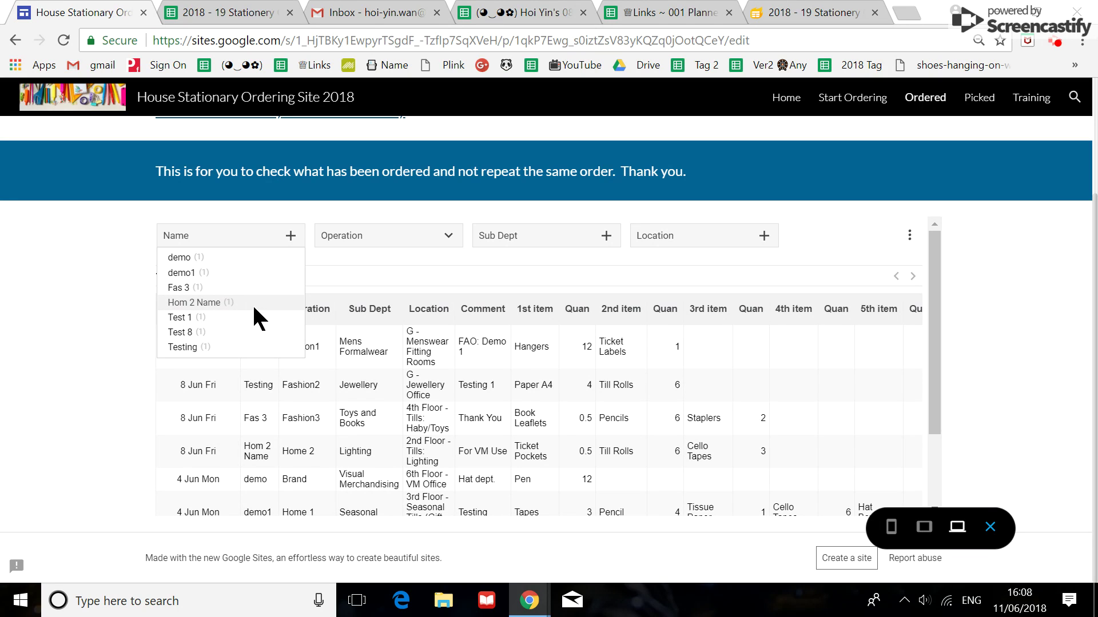
Filter orders to Hom 2 by Name and Fashion3 by Operation, clearing each filter afterwards
{"action": "left_click", "coordinate": [216, 303]}
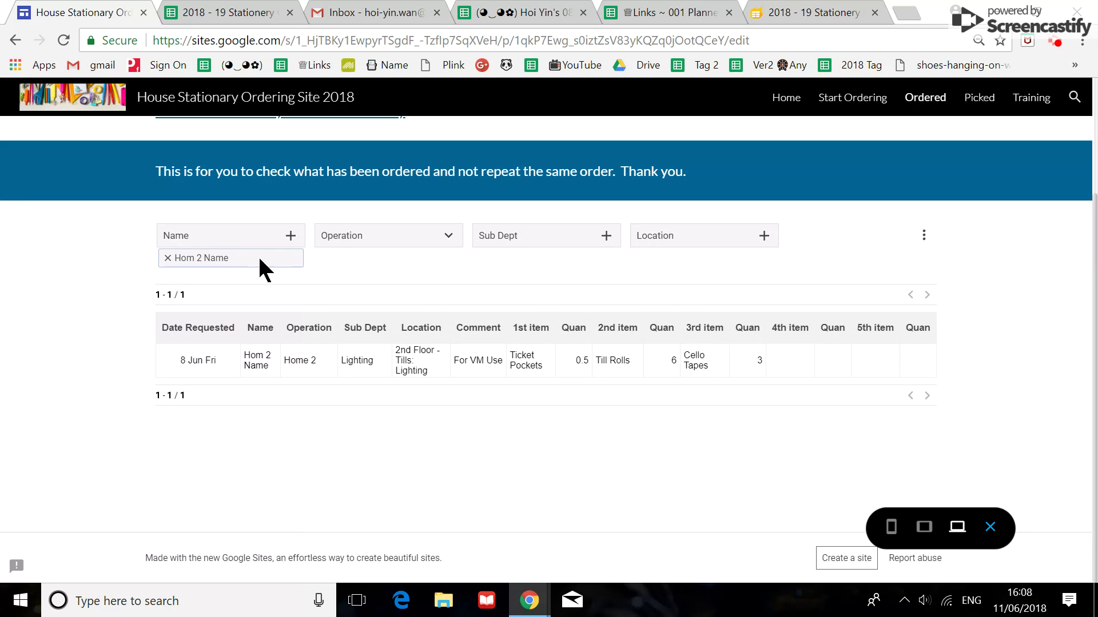
{"action": "left_click", "coordinate": [167, 260]}
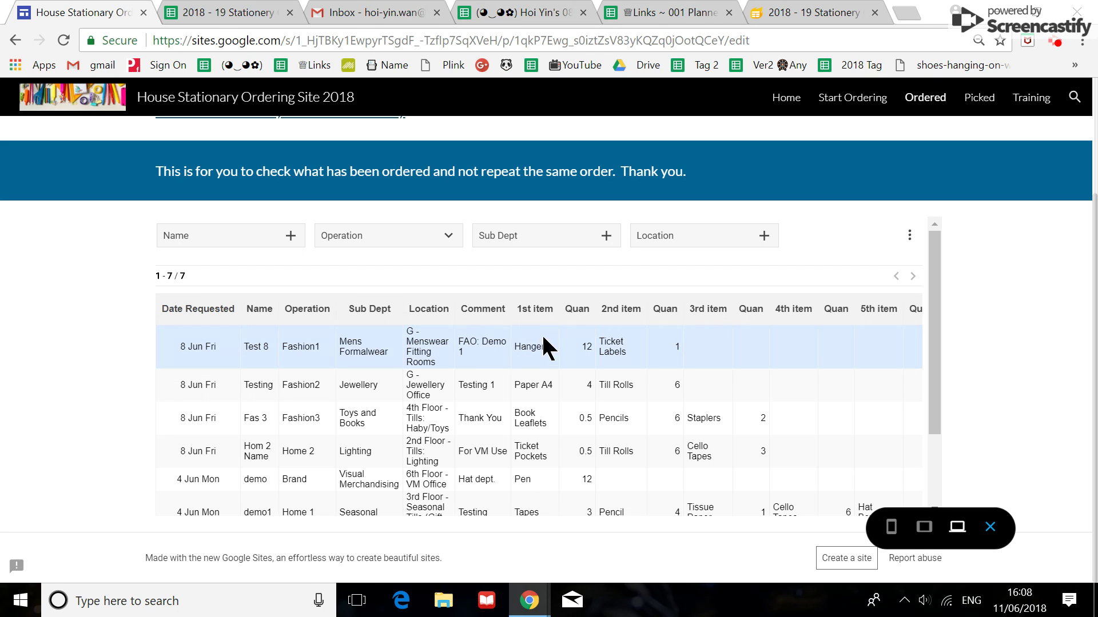
{"action": "left_click", "coordinate": [448, 239]}
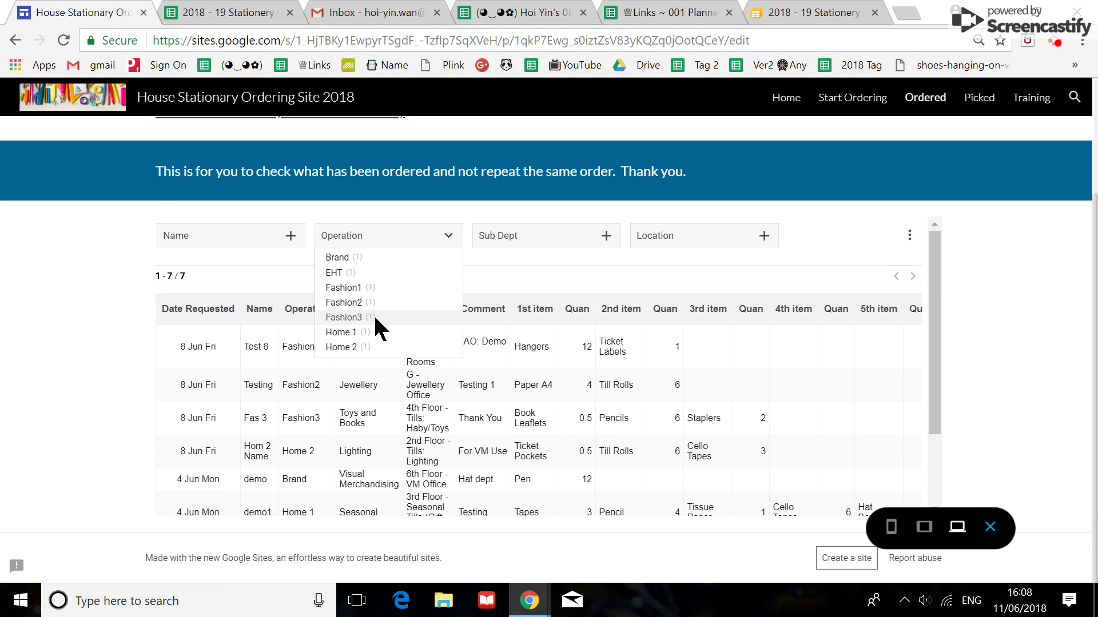
{"action": "left_click", "coordinate": [371, 315]}
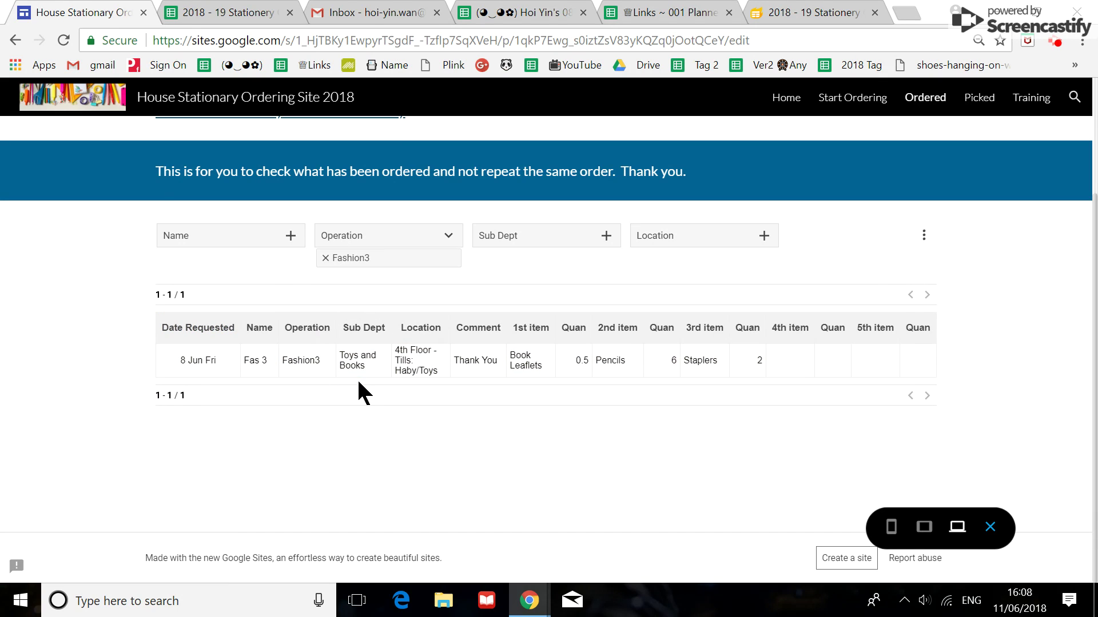
{"action": "left_click", "coordinate": [326, 257]}
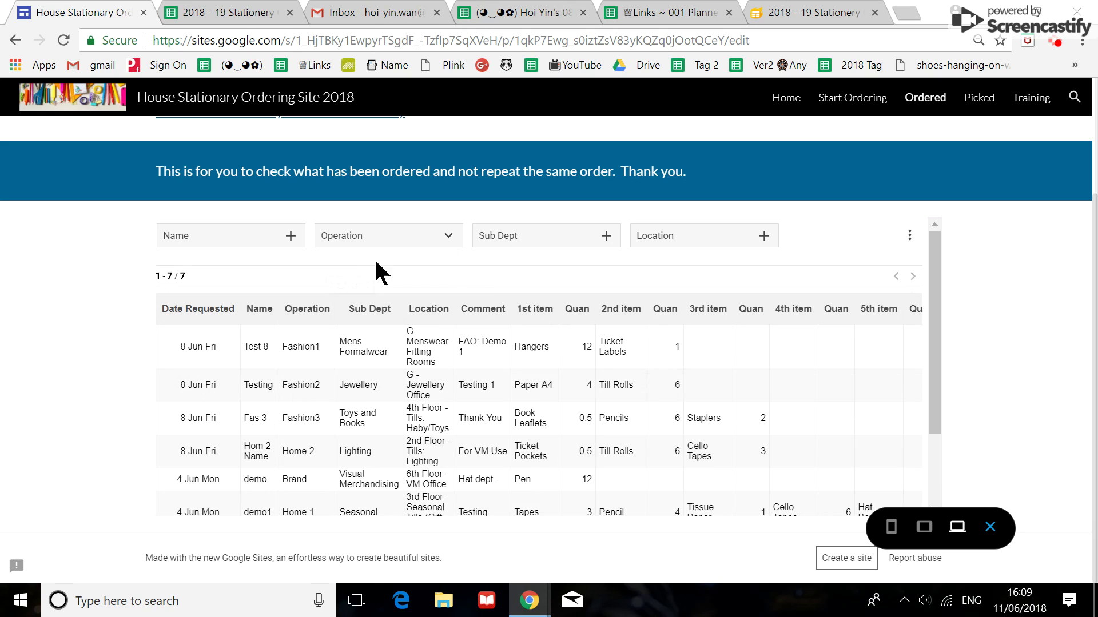
Filter by Toys and Books sub department and 6th Floor - VM Office location, clear both, and highlight the Fas 3 row
{"action": "left_click", "coordinate": [606, 236]}
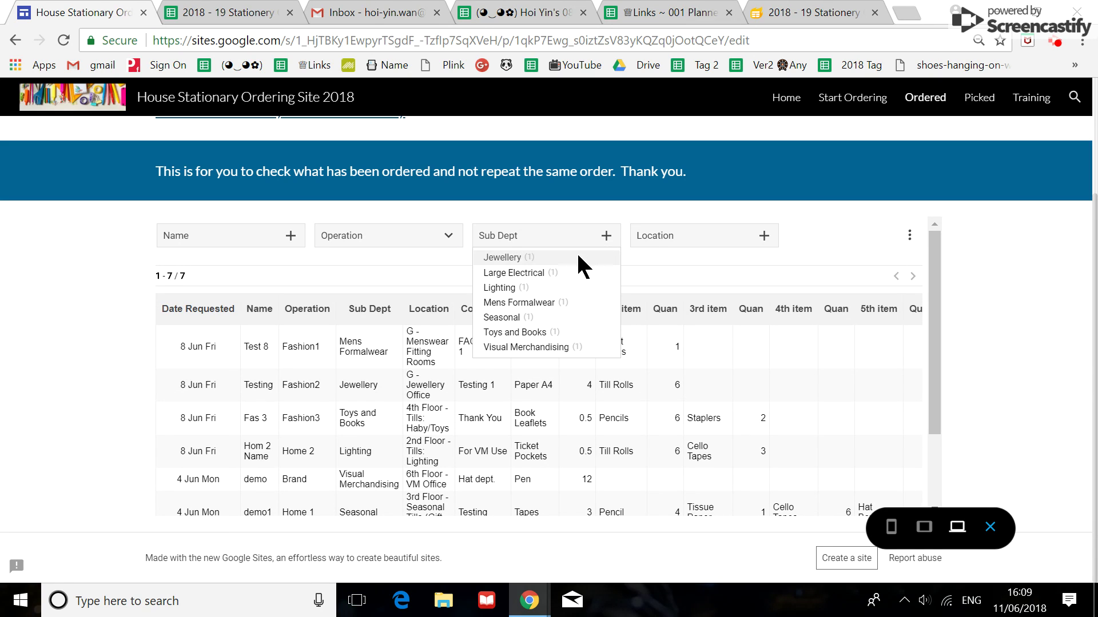
{"action": "left_click", "coordinate": [512, 332]}
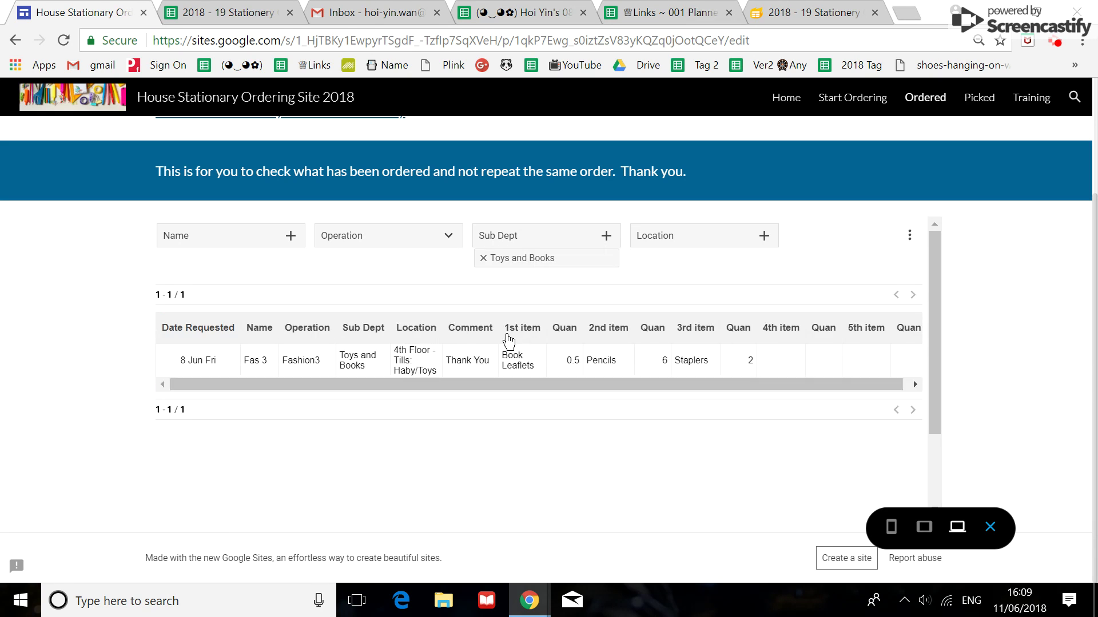
{"action": "left_click", "coordinate": [483, 259]}
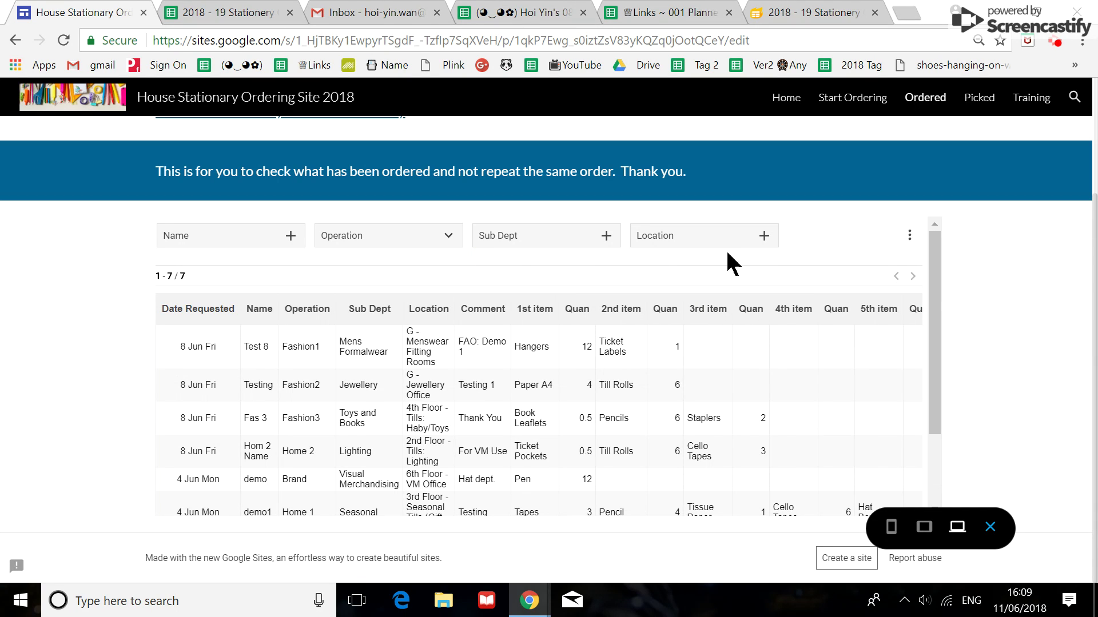
{"action": "left_click", "coordinate": [764, 237]}
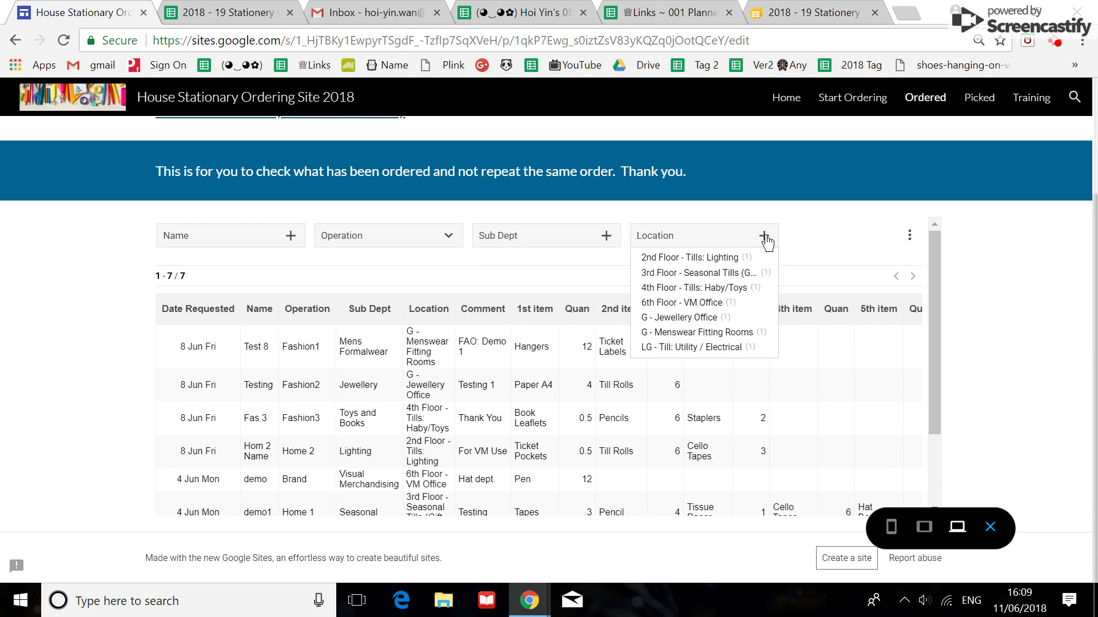
{"action": "left_click", "coordinate": [688, 307]}
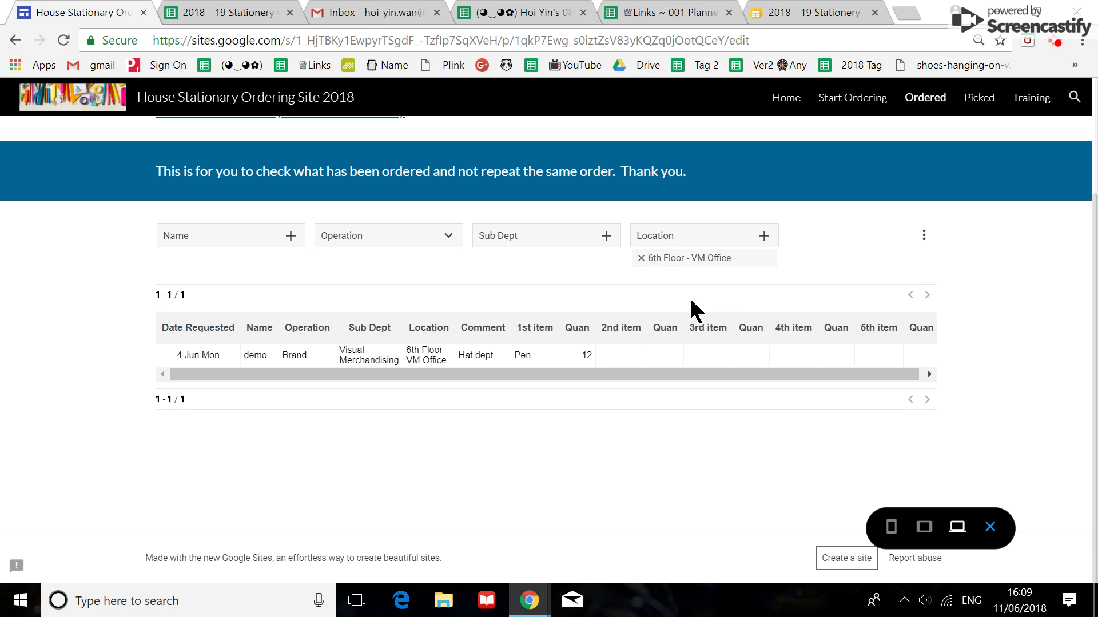
{"action": "left_click", "coordinate": [639, 258]}
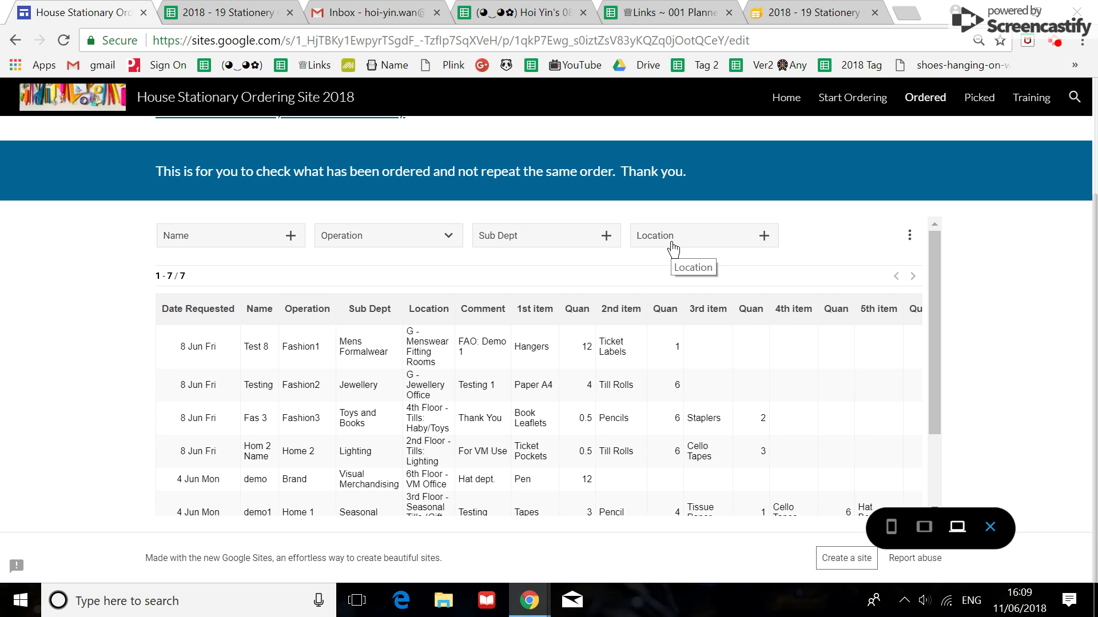
{"action": "left_click", "coordinate": [236, 429]}
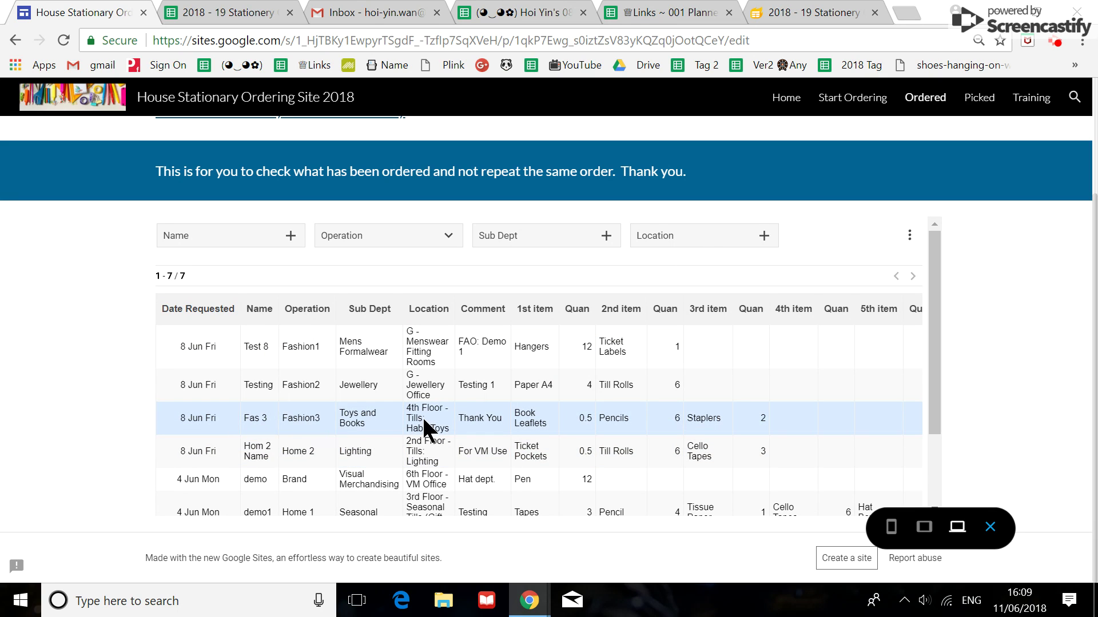
{"action": "scroll", "coordinate": [424, 417], "scroll_direction": "down", "scroll_amount": 1}
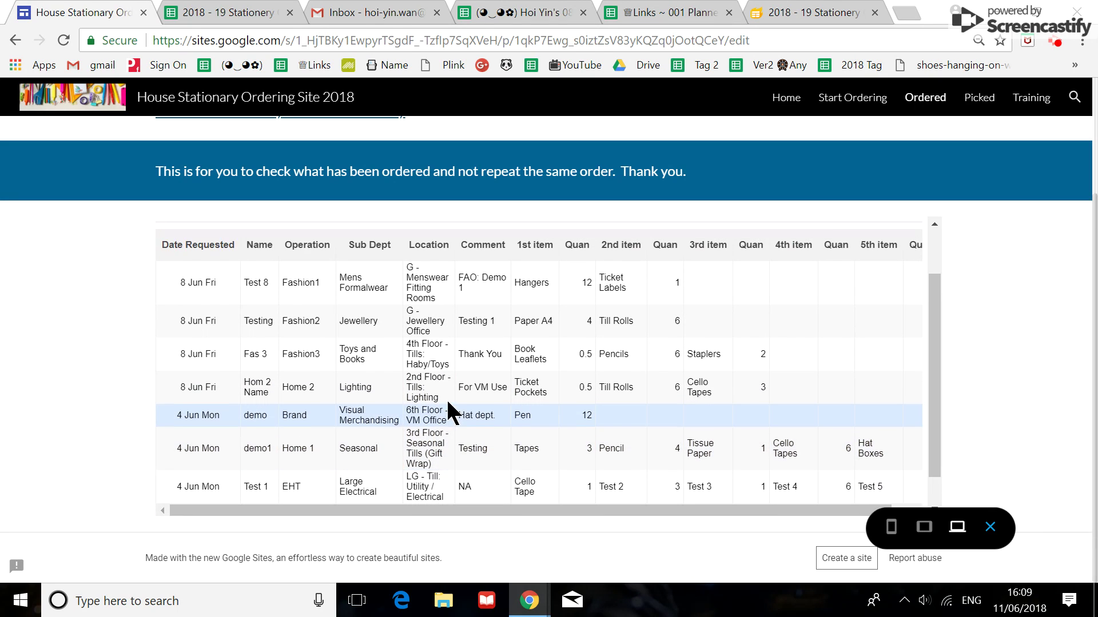
{"action": "scroll", "coordinate": [374, 375], "scroll_direction": "up", "scroll_amount": 1}
{"action": "scroll", "coordinate": [482, 341], "scroll_direction": "down", "scroll_amount": 1}
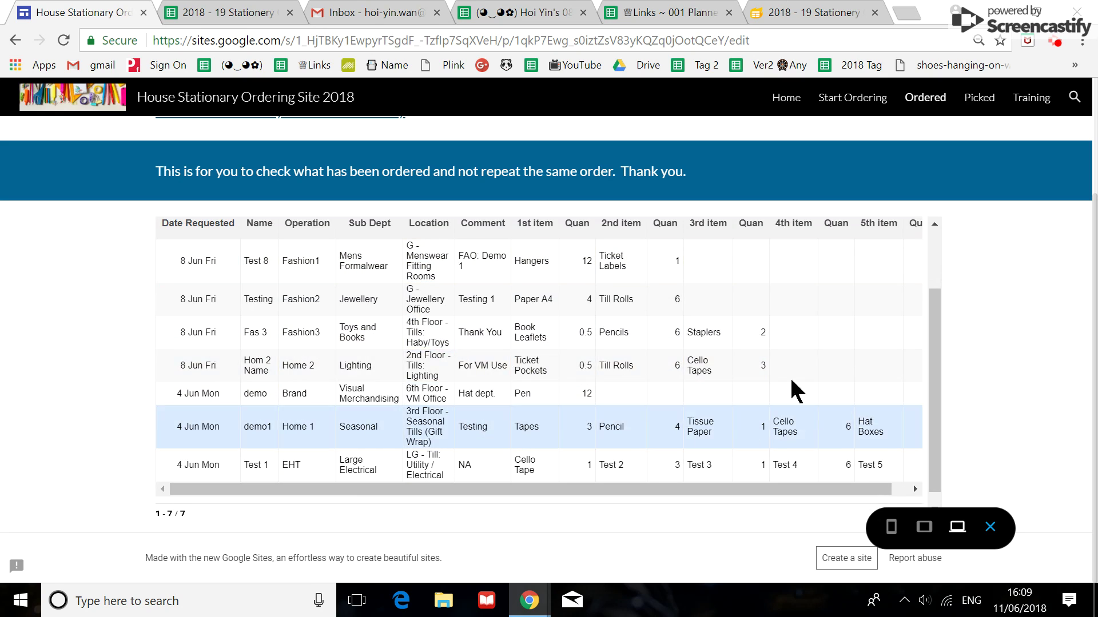
{"action": "scroll", "coordinate": [669, 343], "scroll_direction": "up", "scroll_amount": 1}
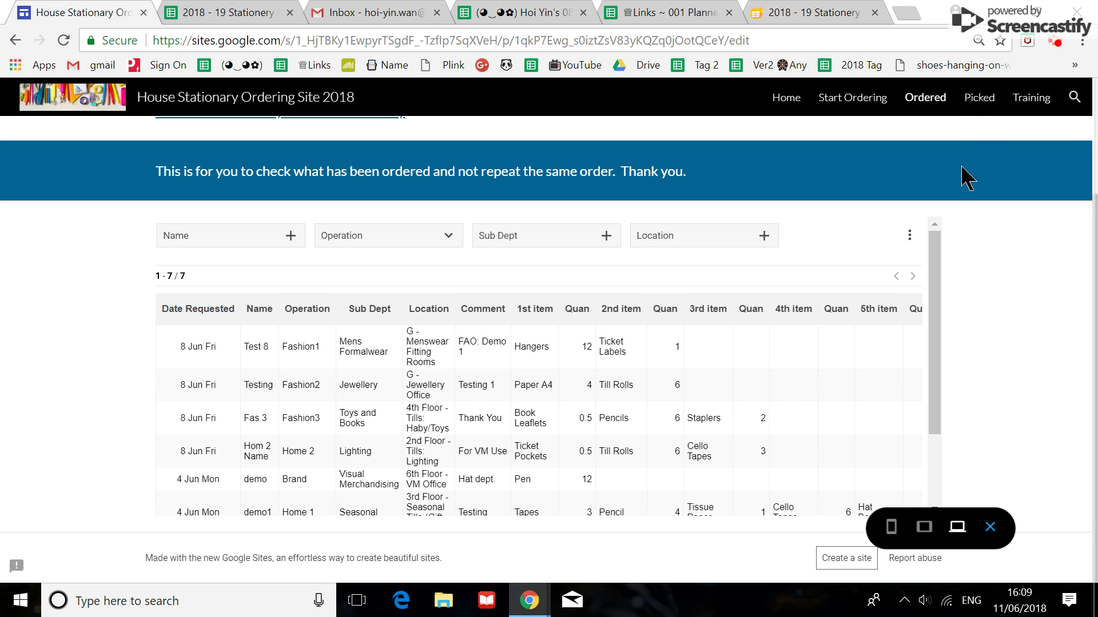
Review the Picked page's seven picked orders, then switch to the responses spreadsheet
{"action": "left_click", "coordinate": [978, 99]}
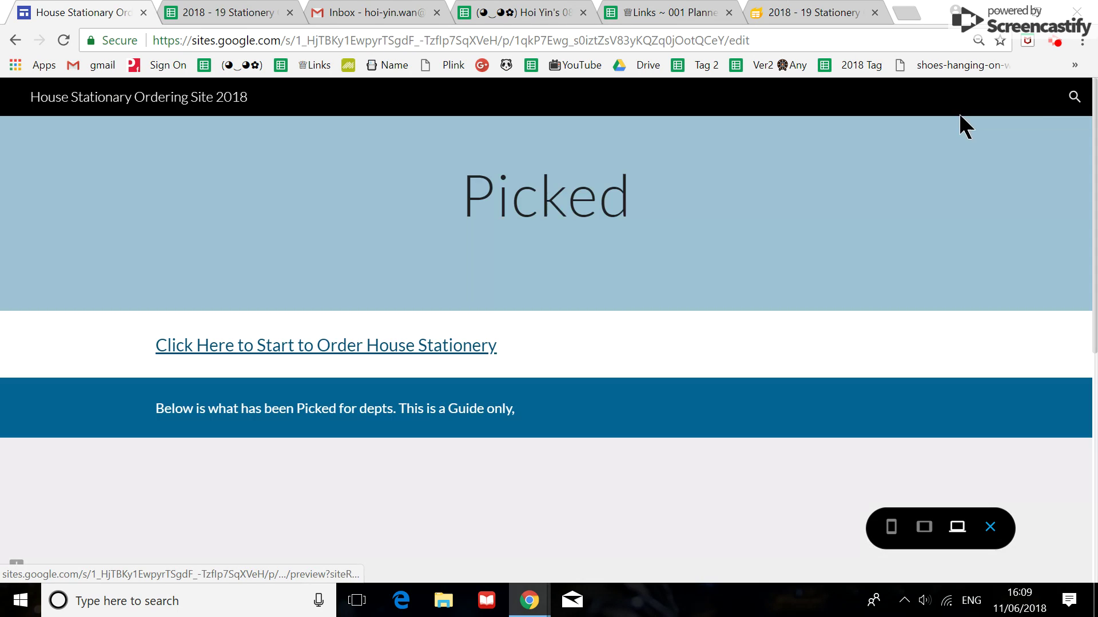
{"action": "scroll", "coordinate": [184, 404], "scroll_direction": "down", "scroll_amount": 1}
{"action": "scroll", "coordinate": [180, 399], "scroll_direction": "down", "scroll_amount": 1}
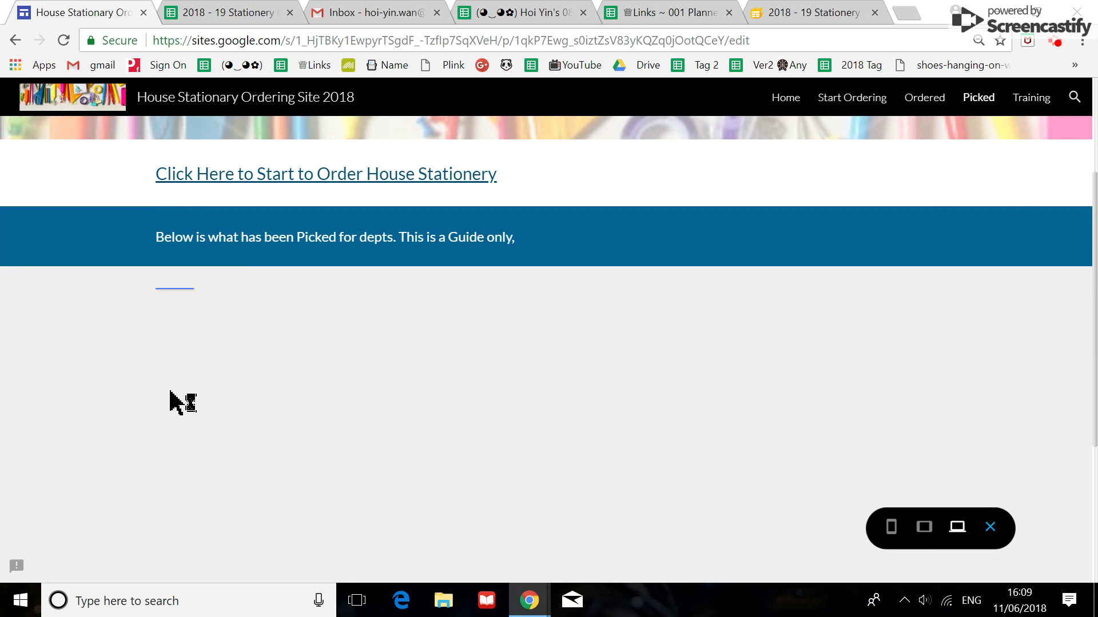
{"action": "scroll", "coordinate": [163, 390], "scroll_direction": "down", "scroll_amount": 1}
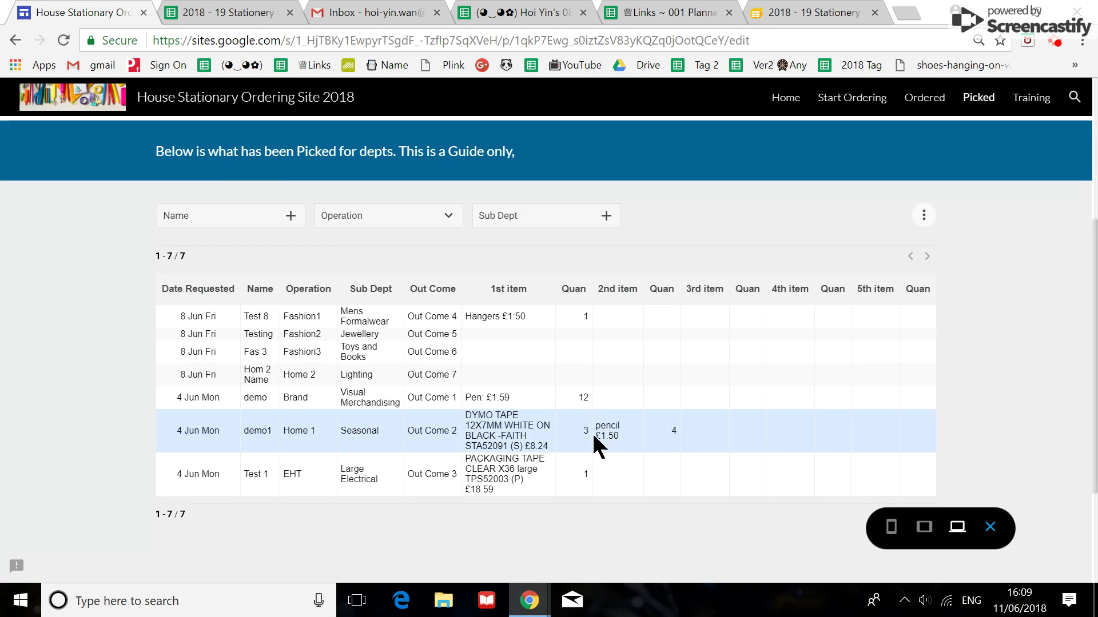
{"action": "left_click", "coordinate": [223, 13]}
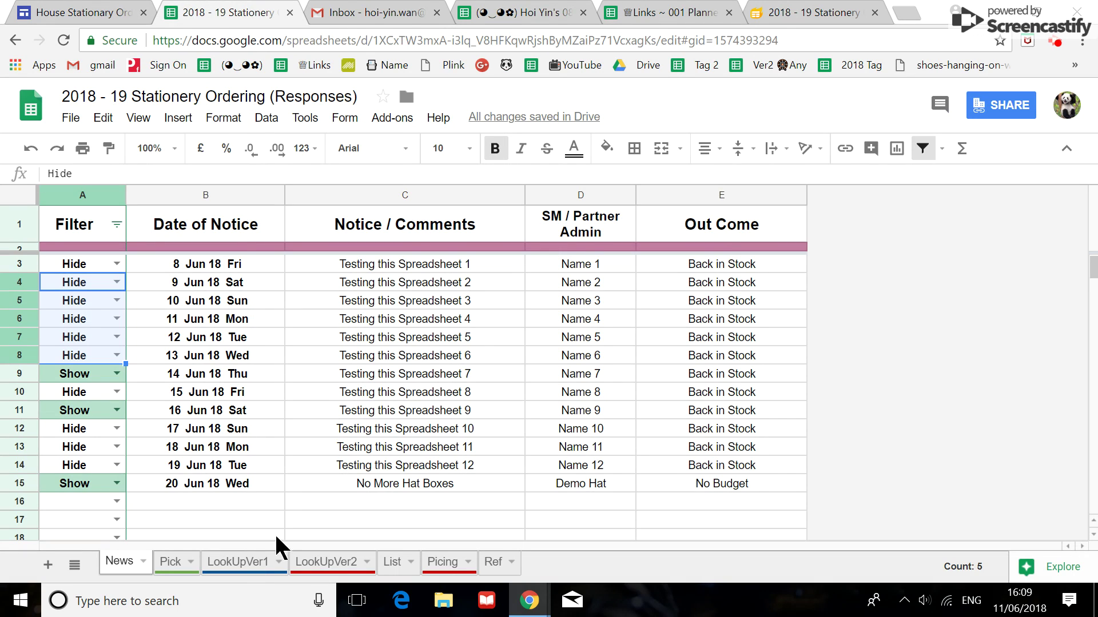
On the Pick sheet, set Testing's first item to A4 COPIER PAPER with quantity 3
{"action": "left_click", "coordinate": [171, 561]}
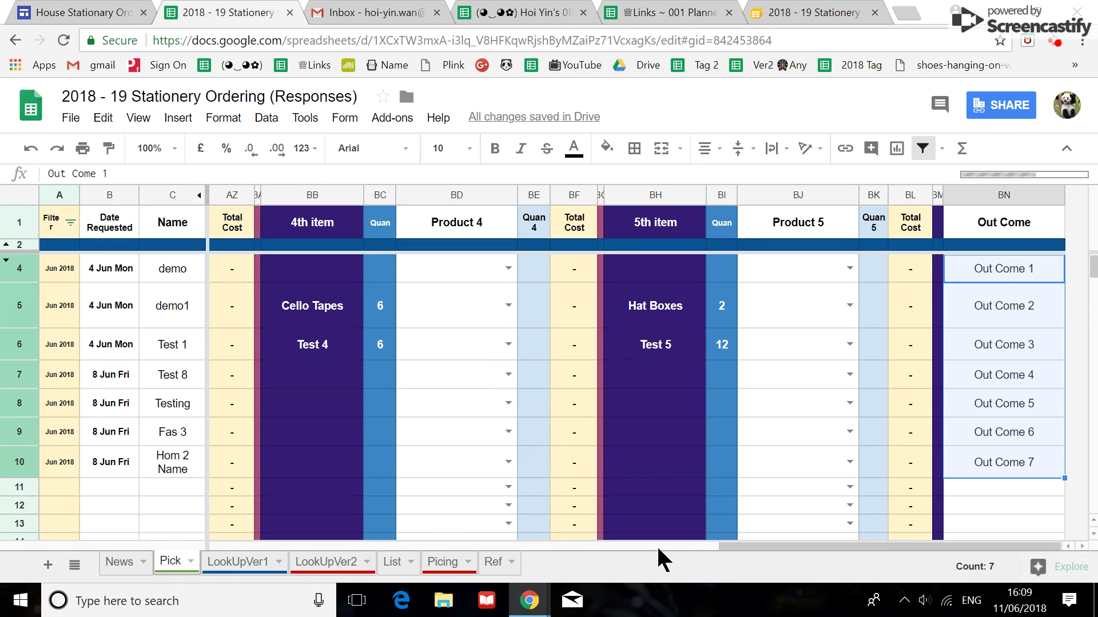
{"action": "left_click_drag", "start_coordinate": [727, 545], "coordinate": [348, 543]}
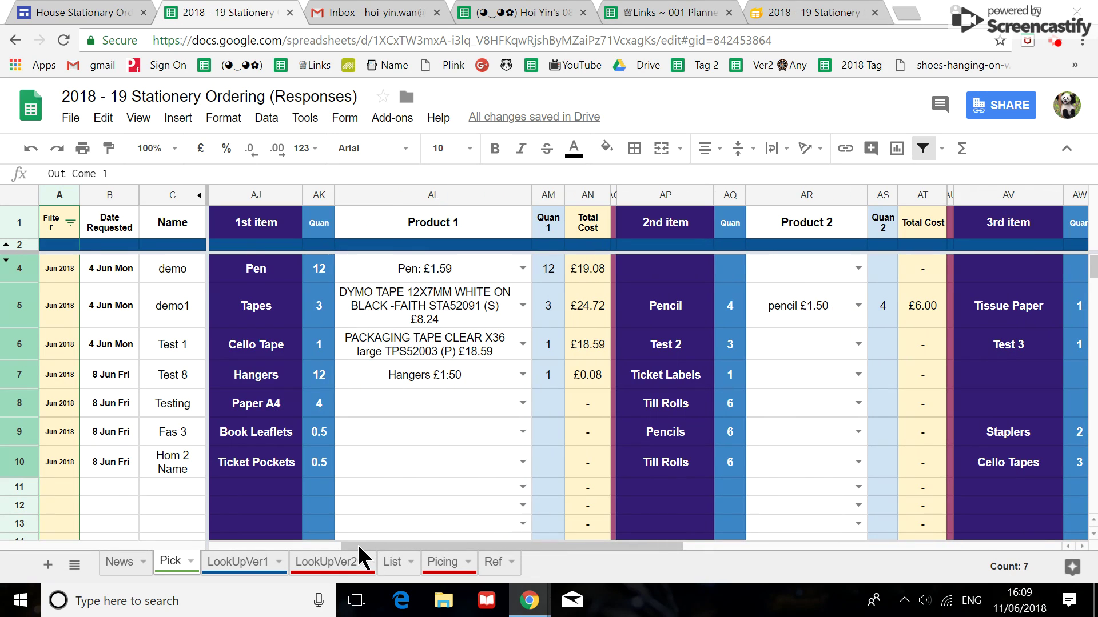
{"action": "left_click", "coordinate": [520, 404]}
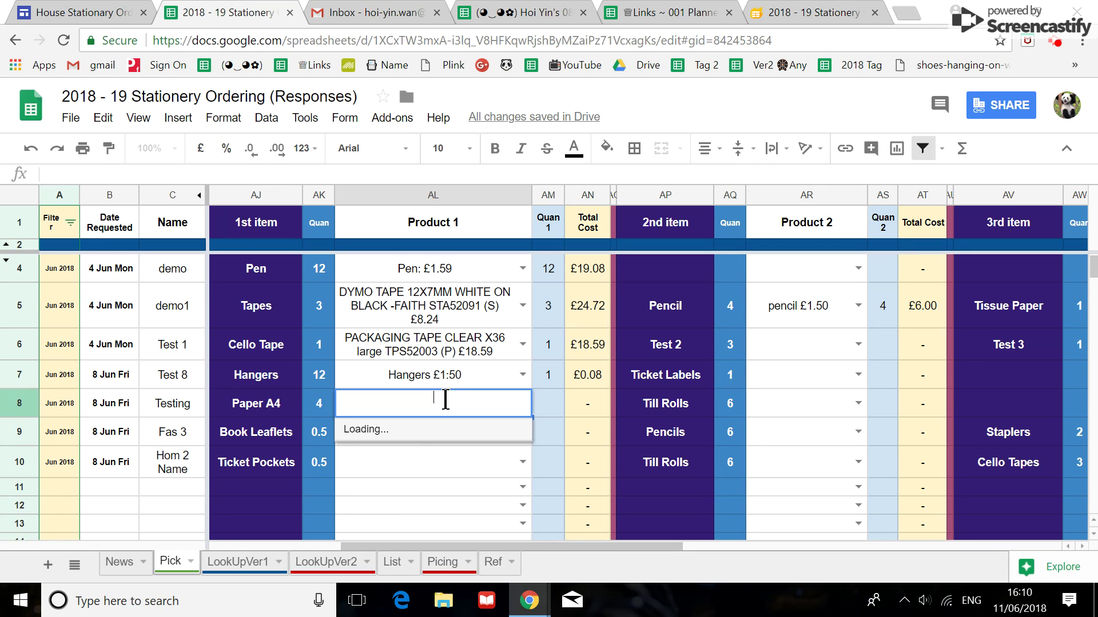
{"action": "type", "text": "pa"}
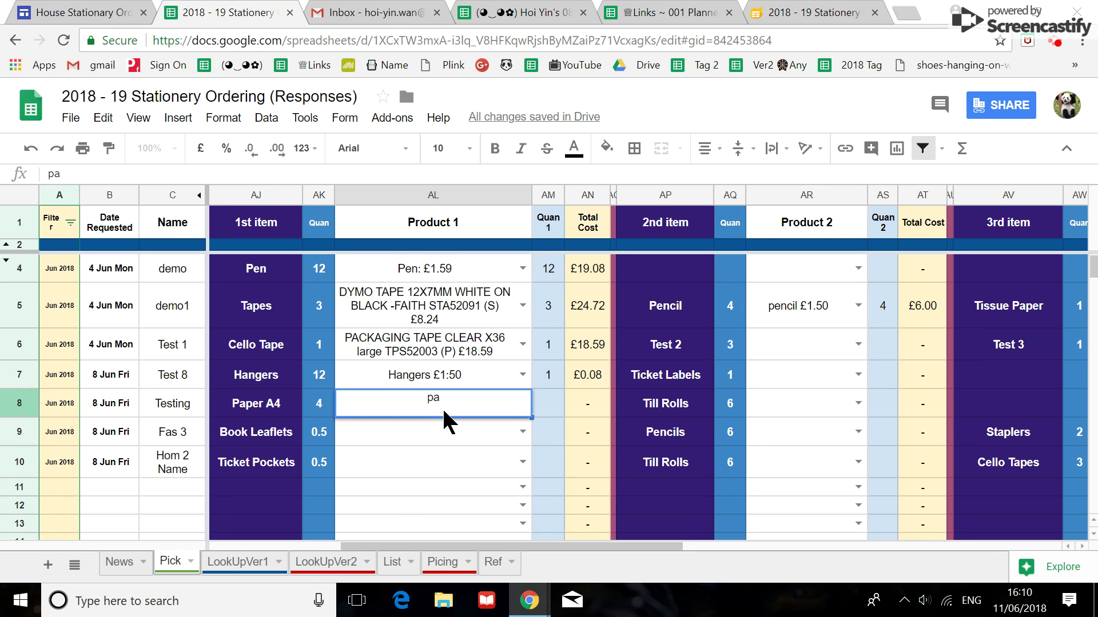
{"action": "type", "text": "per"}
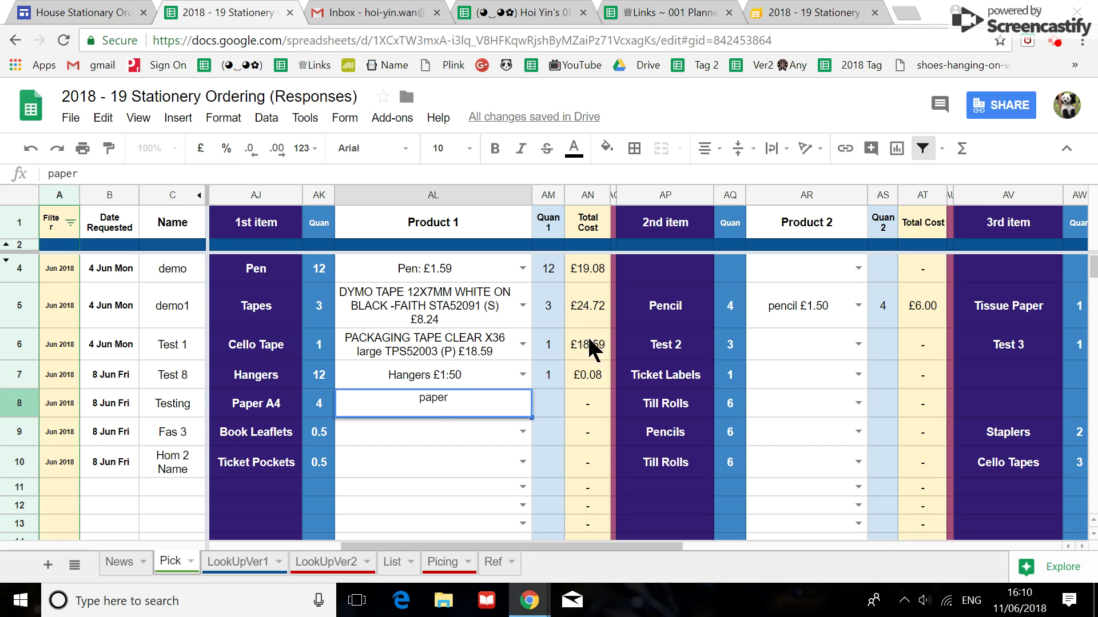
{"action": "left_click", "coordinate": [1055, 40]}
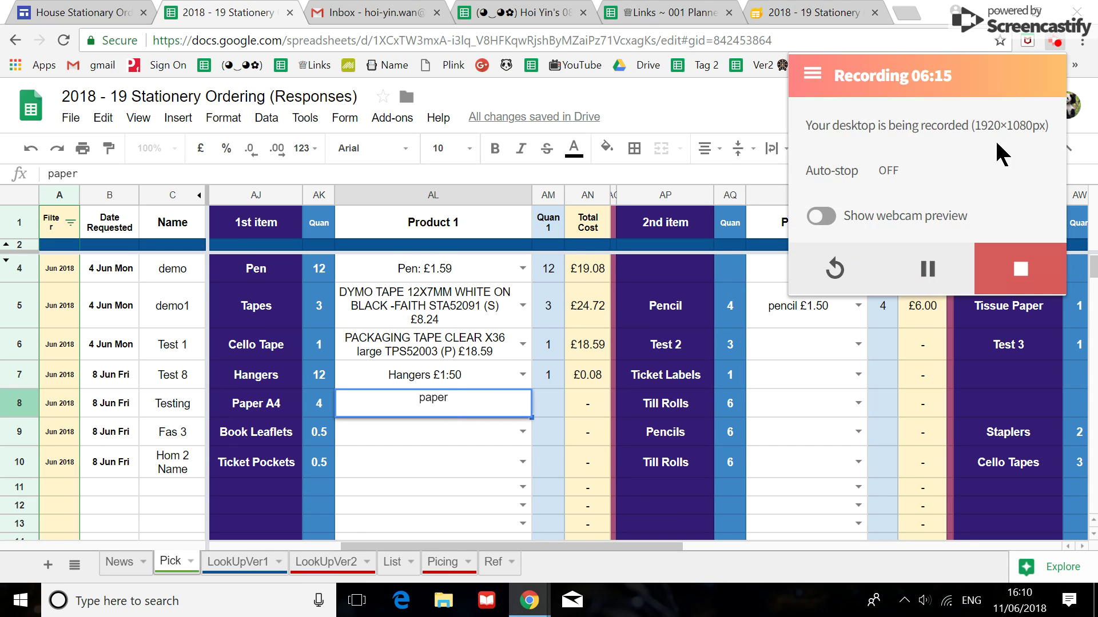
{"action": "left_click", "coordinate": [452, 439]}
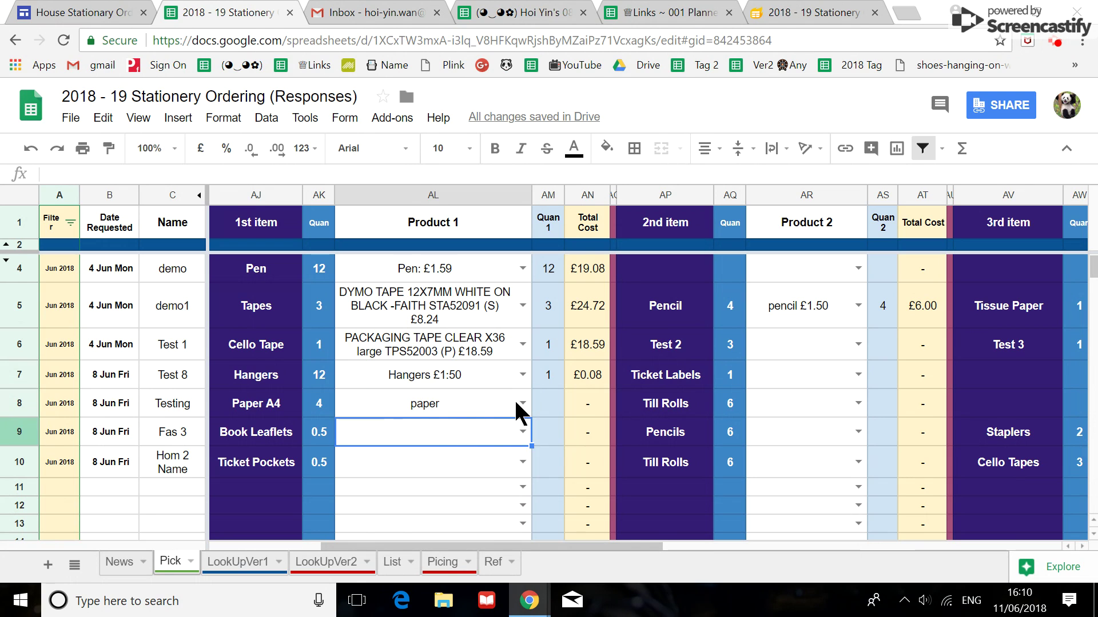
{"action": "double_click", "coordinate": [516, 411]}
{"action": "left_click", "coordinate": [442, 432]}
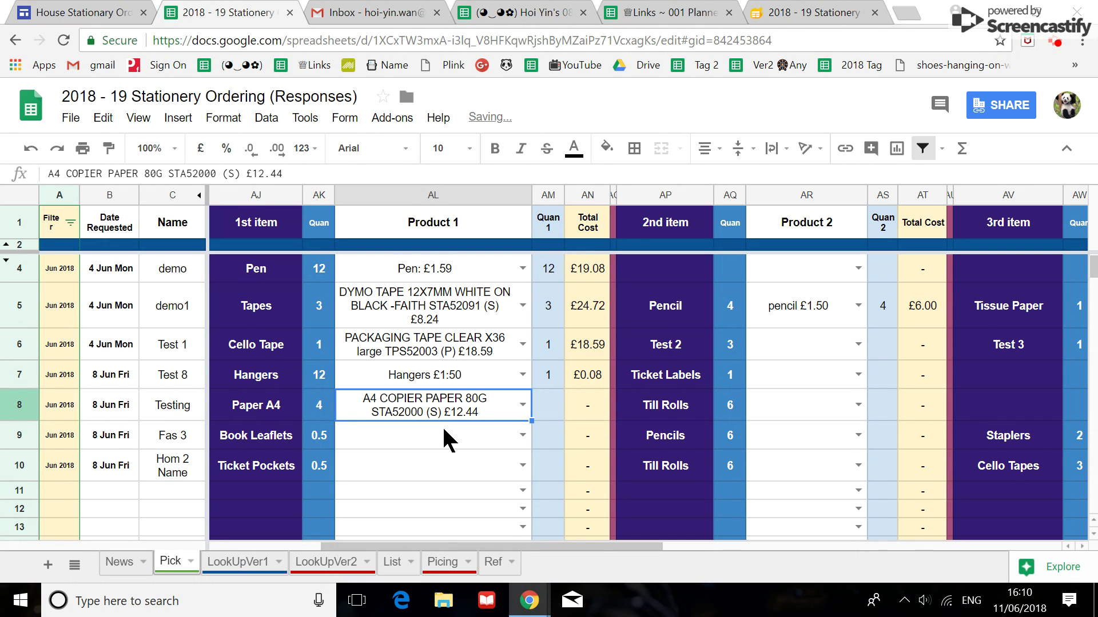
{"action": "left_click", "coordinate": [549, 410]}
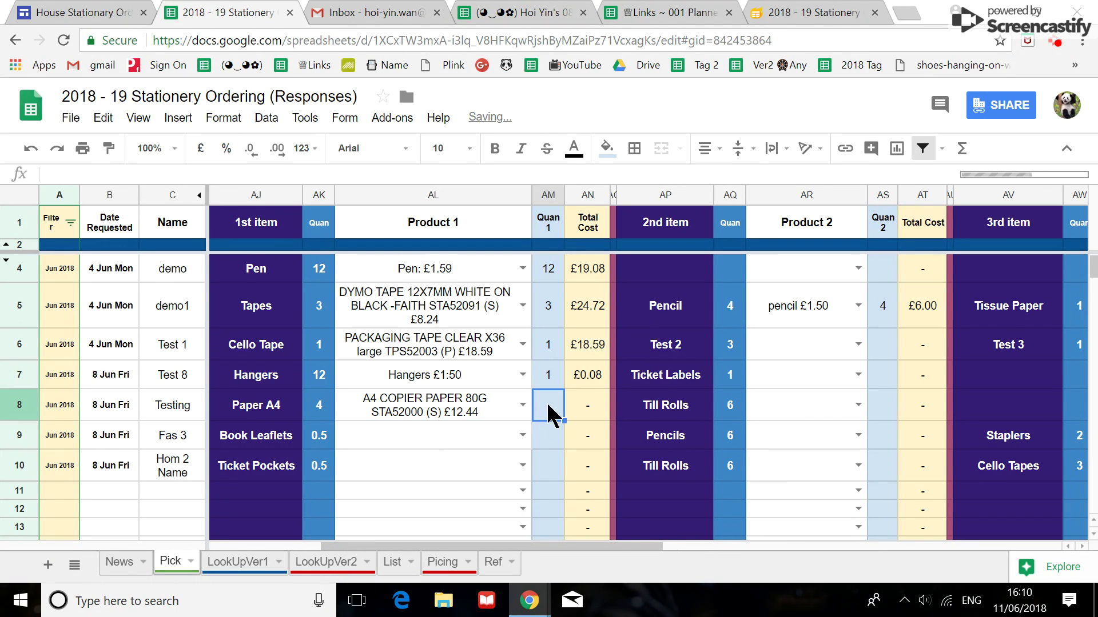
{"action": "type", "text": "3"}
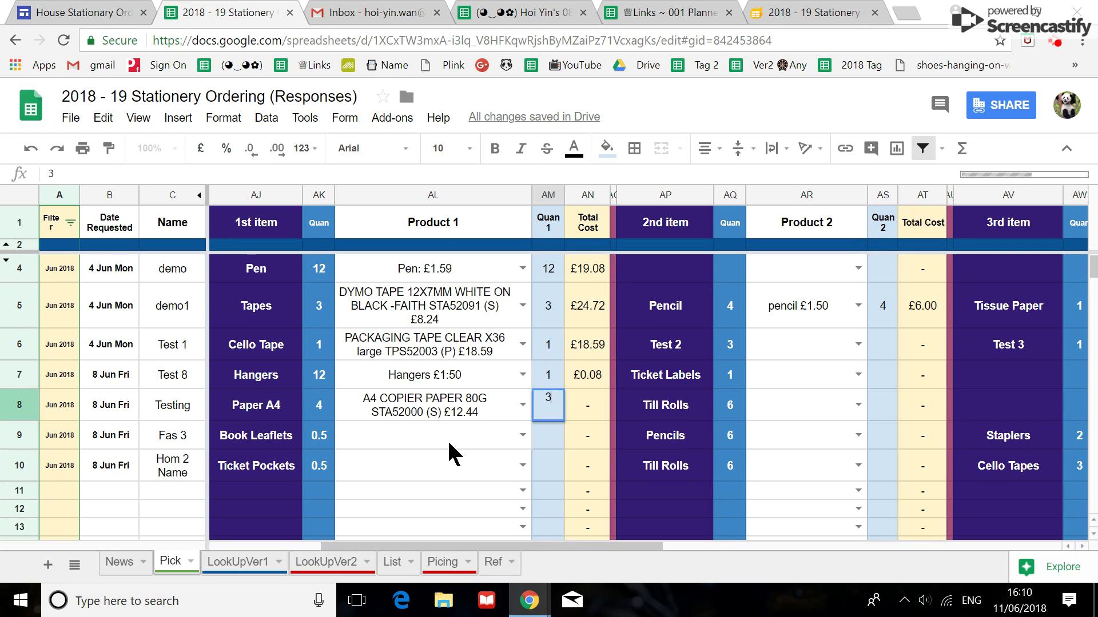
{"action": "left_click", "coordinate": [447, 440]}
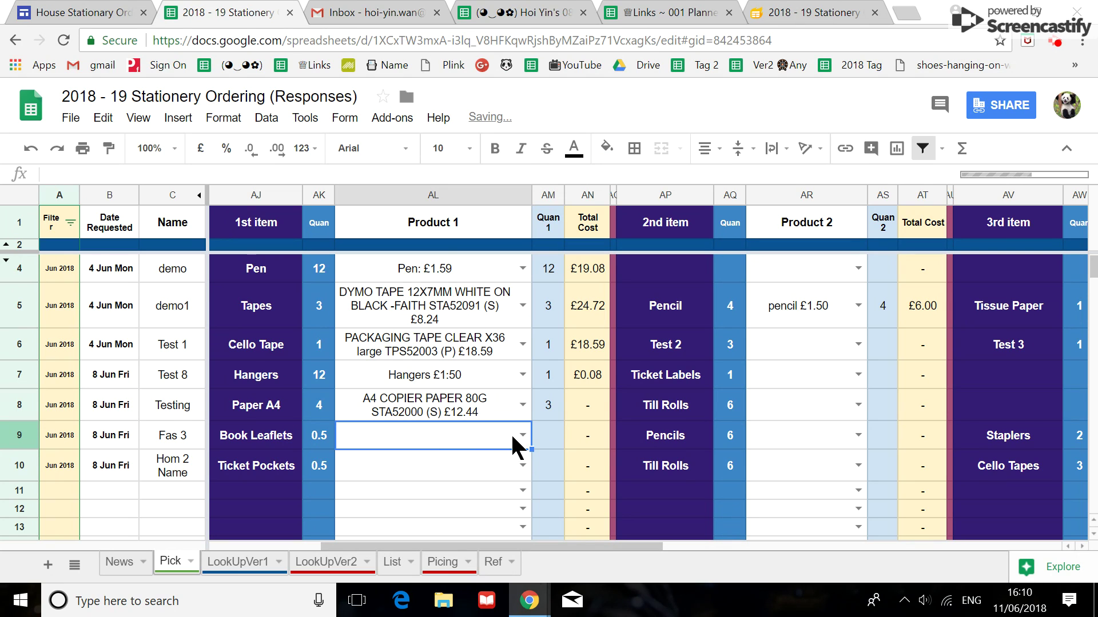
Set Testing's second item to TILL ROLLS TIL52003 with quantity 6
{"action": "left_click", "coordinate": [804, 410]}
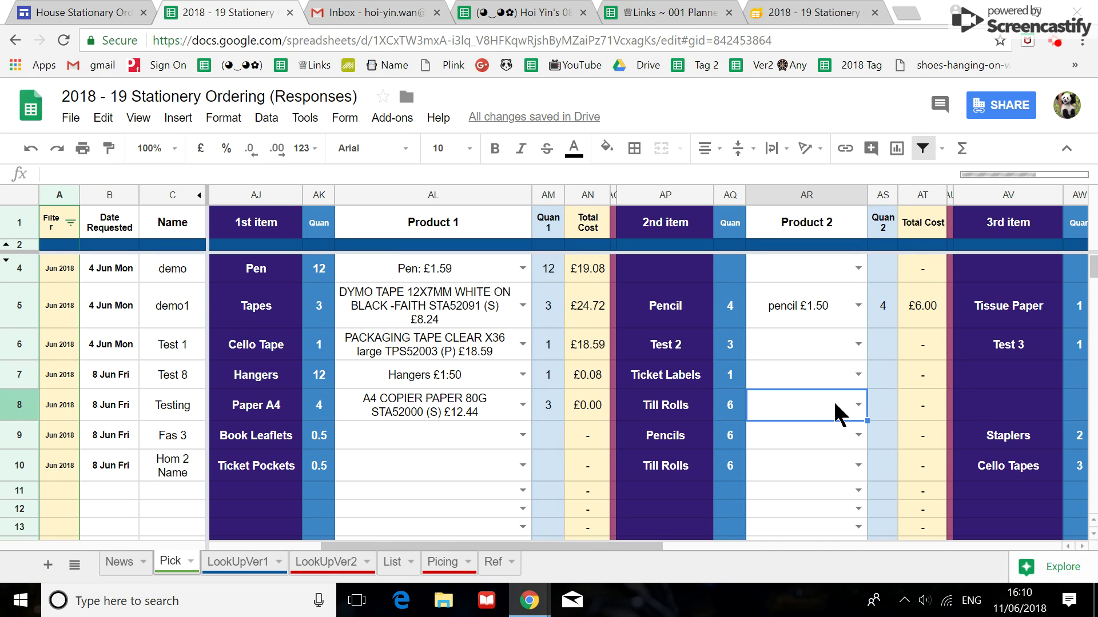
{"action": "type", "text": "til"}
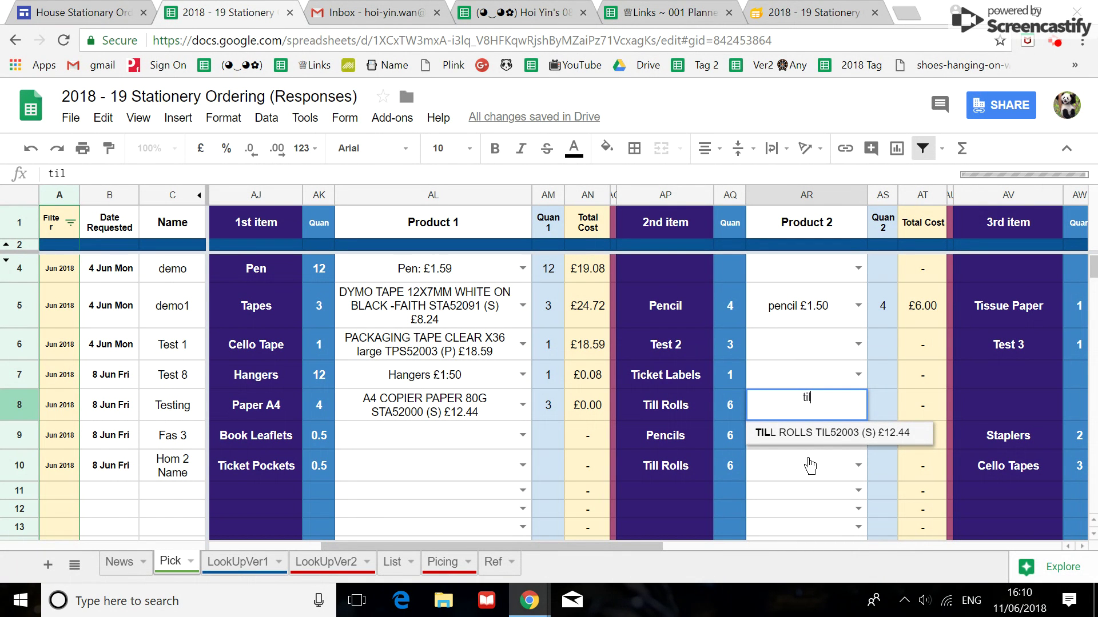
{"action": "left_click", "coordinate": [821, 429]}
{"action": "left_click", "coordinate": [874, 411]}
{"action": "type", "text": "6"}
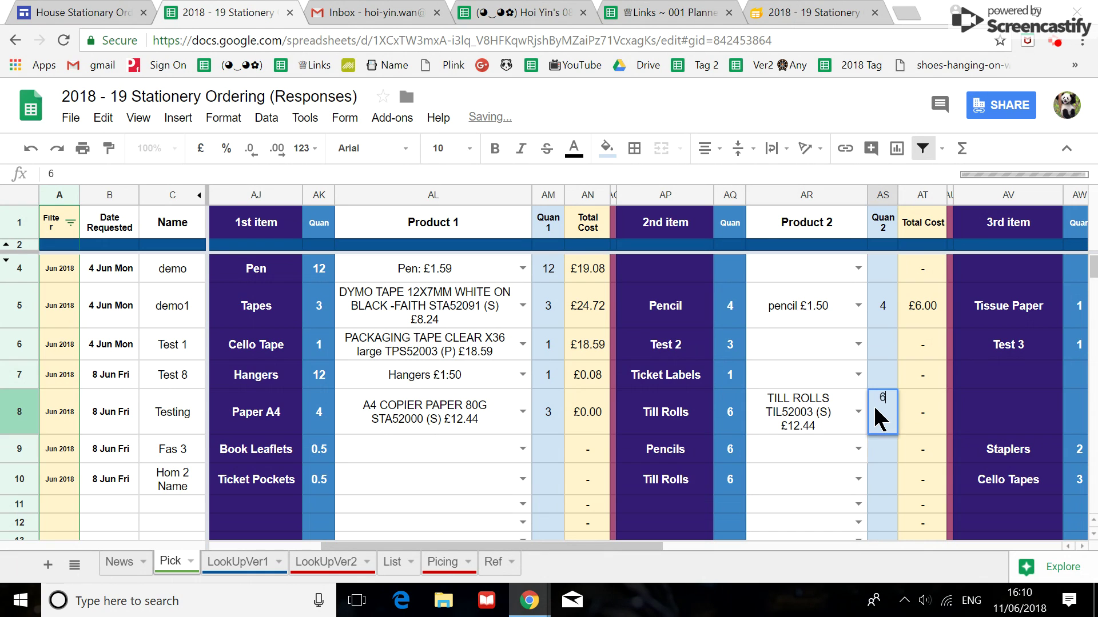
{"action": "left_click", "coordinate": [808, 457]}
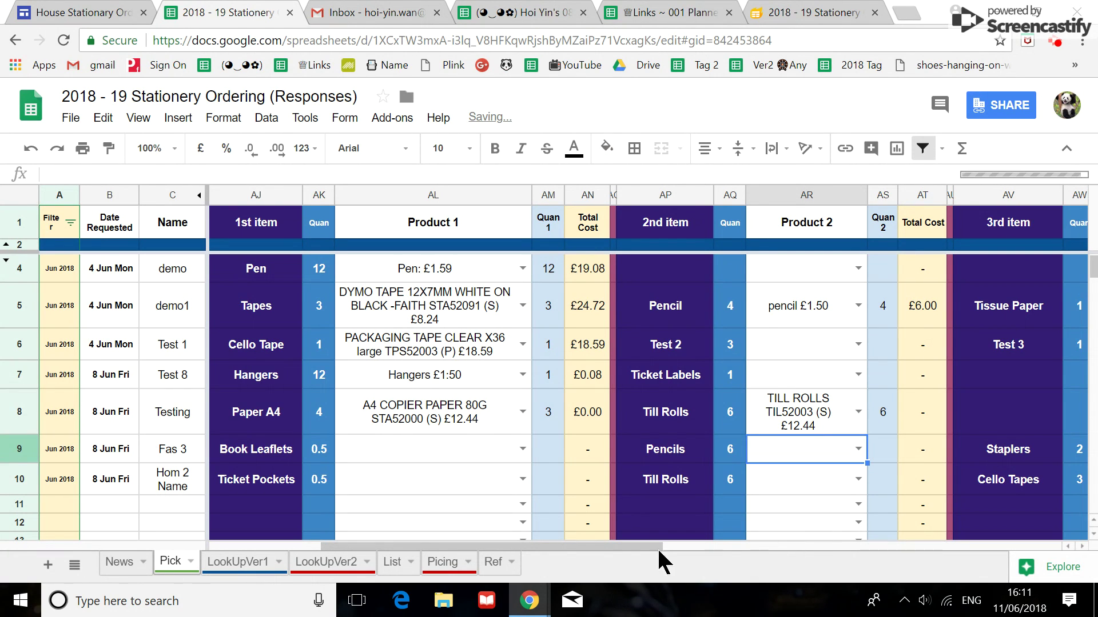
{"action": "left_click_drag", "start_coordinate": [625, 544], "coordinate": [690, 552]}
{"action": "left_click_drag", "start_coordinate": [704, 556], "coordinate": [718, 556]}
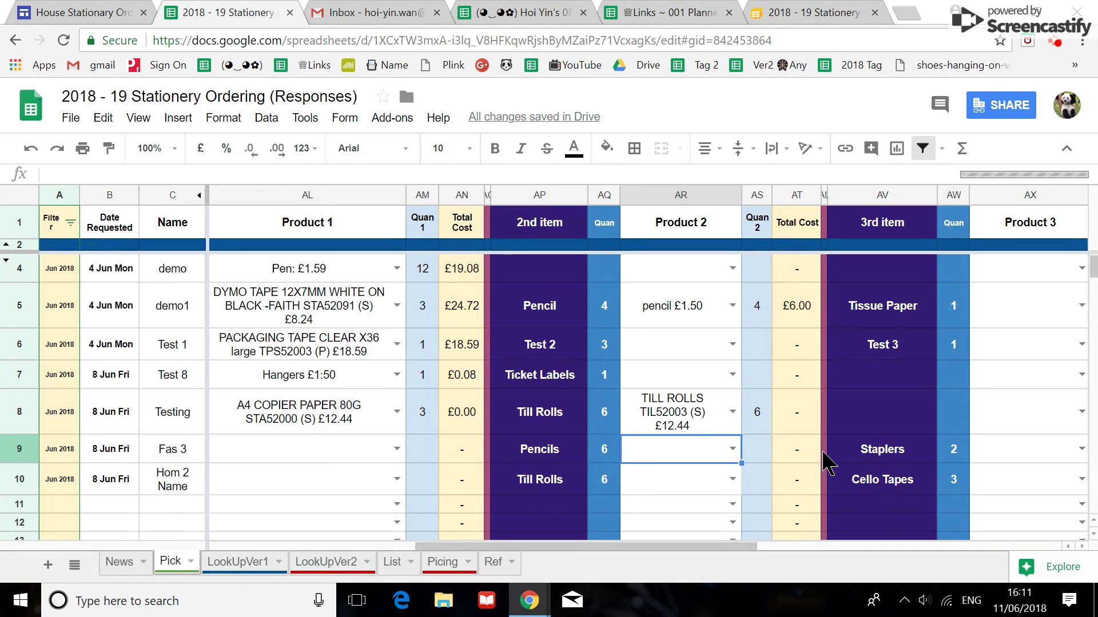
Set Fas 3's third product to STAPLER ND 24/6 with quantity 2
{"action": "left_click", "coordinate": [1006, 403]}
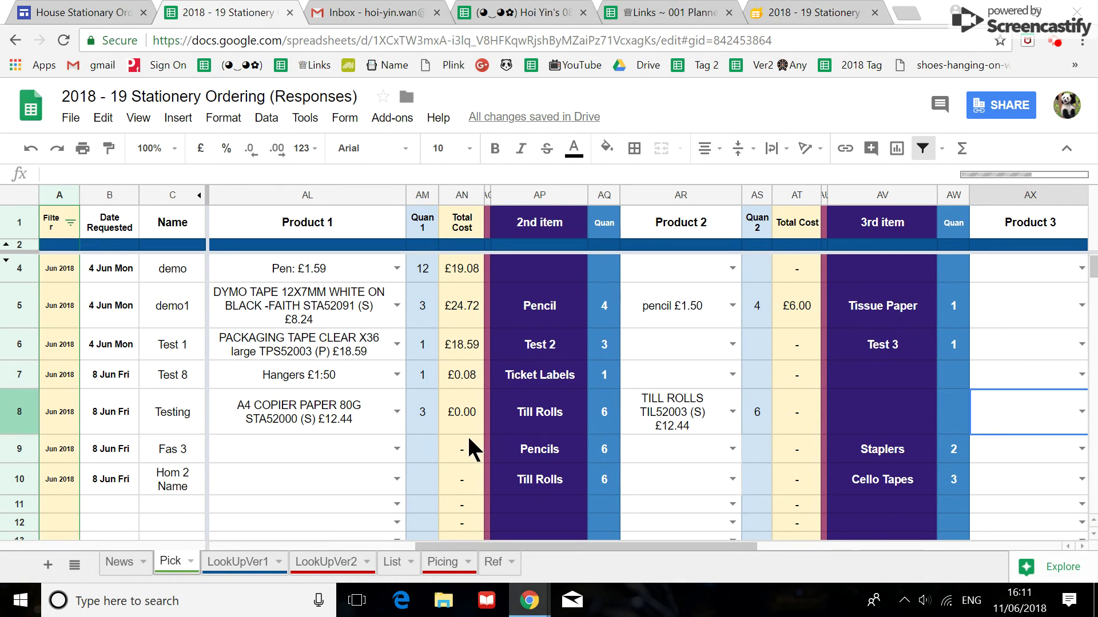
{"action": "left_click", "coordinate": [1020, 451]}
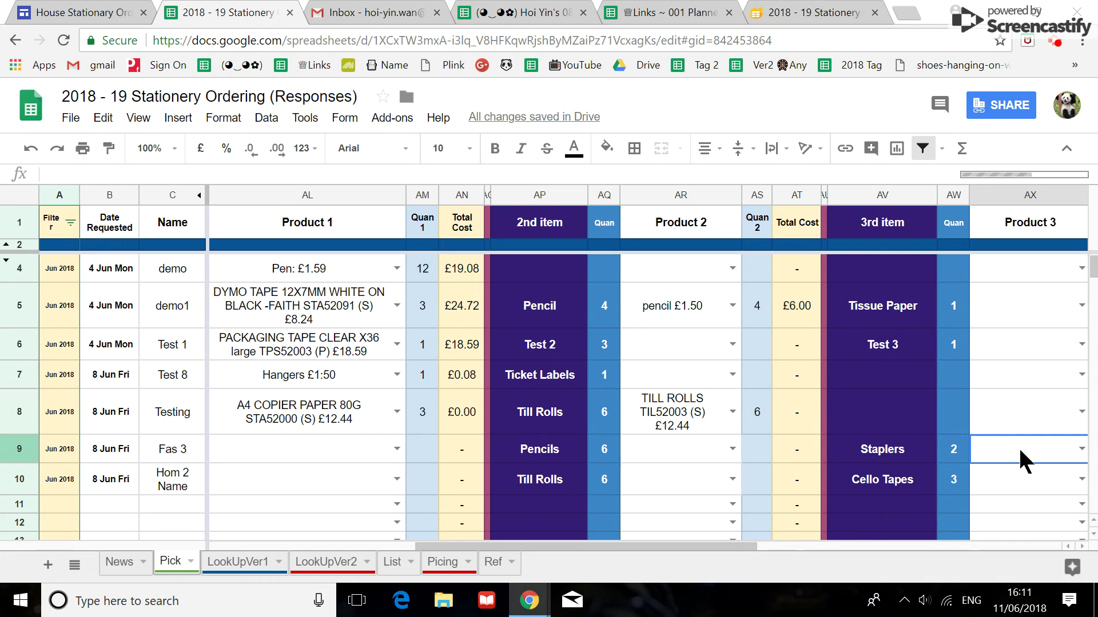
{"action": "type", "text": "sta"}
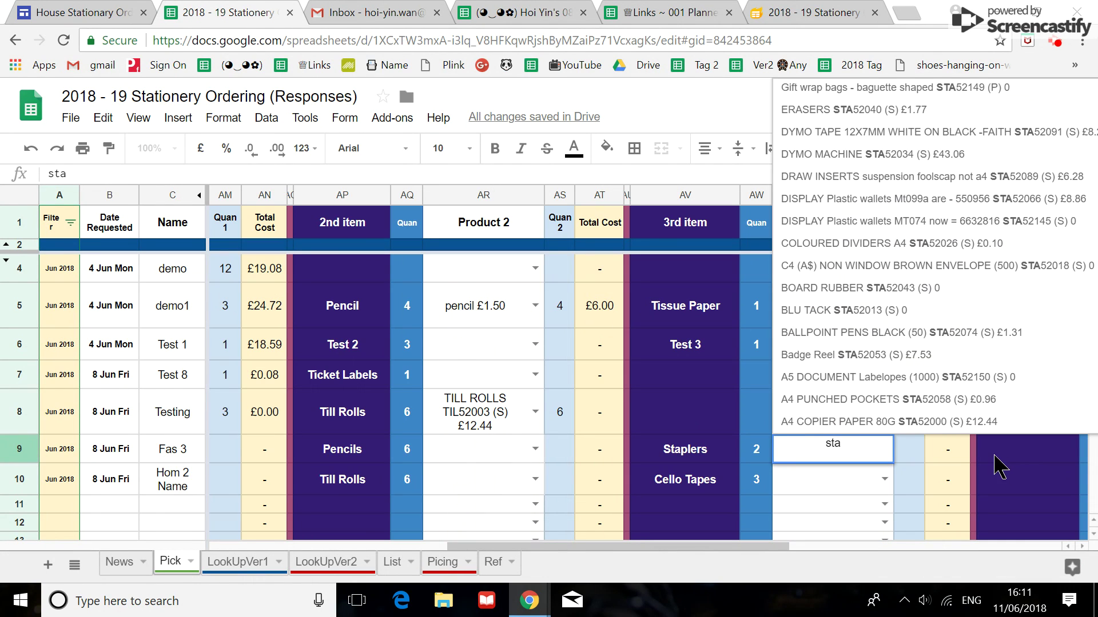
{"action": "type", "text": "pl"}
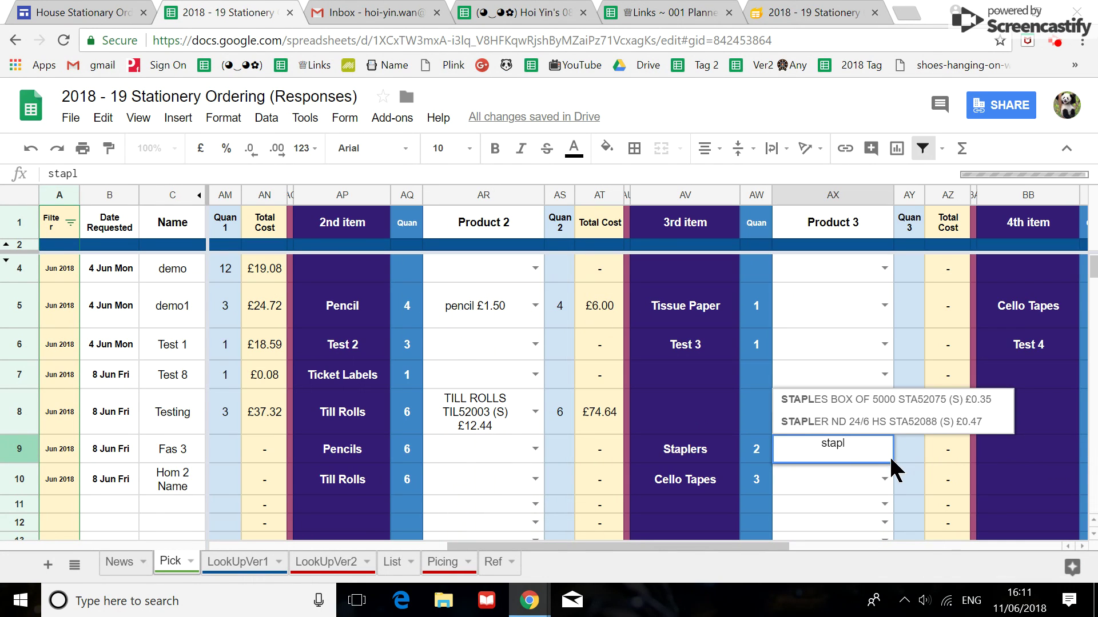
{"action": "left_click", "coordinate": [870, 423]}
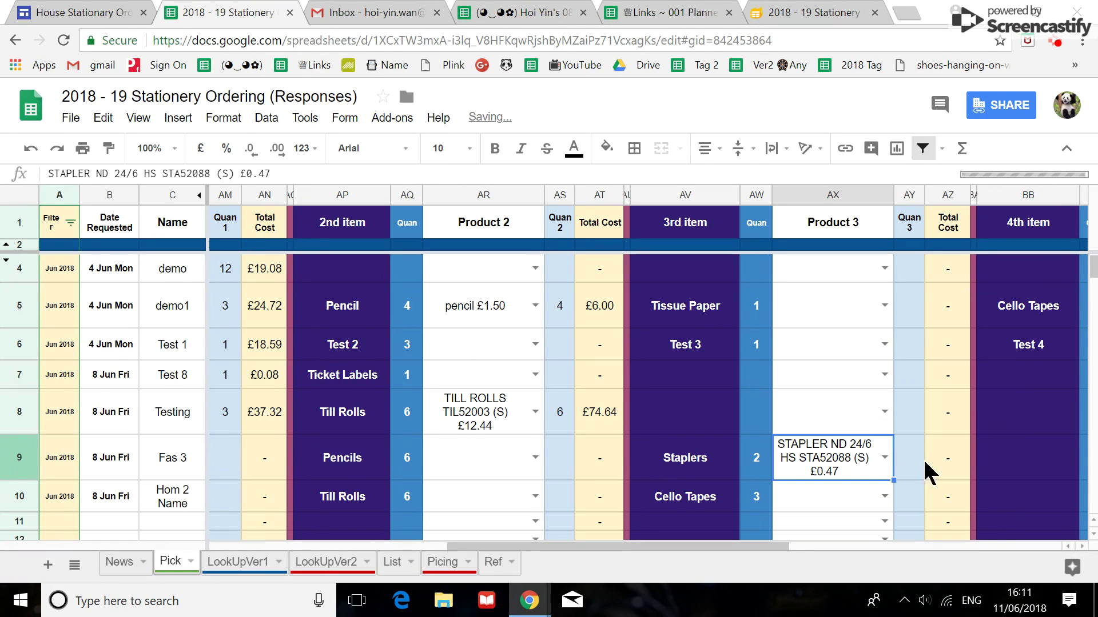
{"action": "left_click", "coordinate": [904, 461]}
{"action": "type", "text": "2"}
{"action": "left_click", "coordinate": [471, 463]}
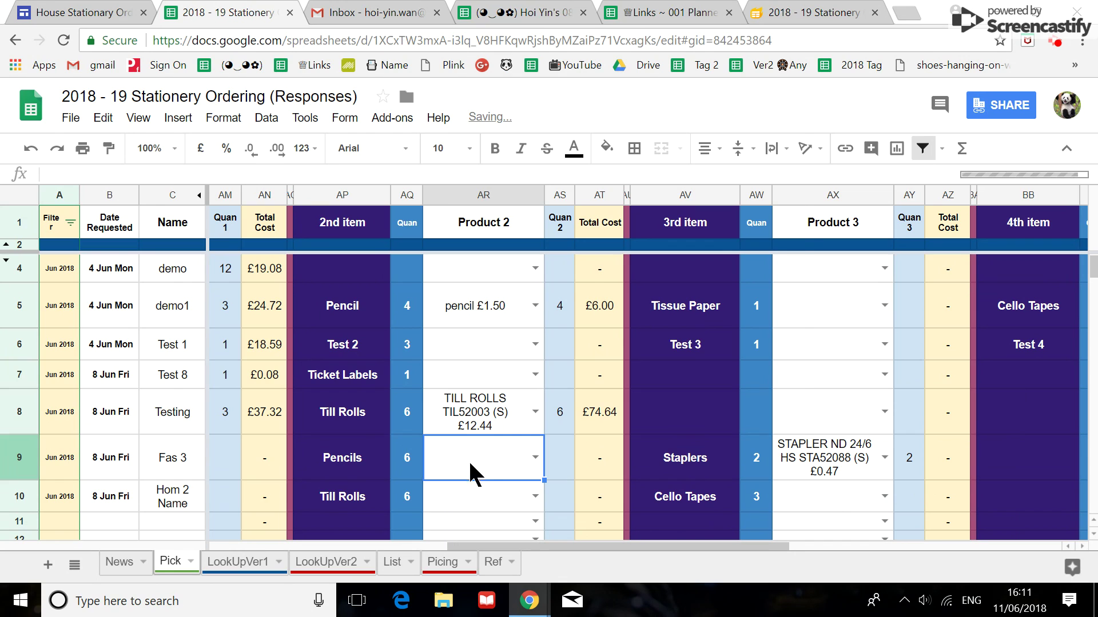
{"action": "type", "text": "penc"}
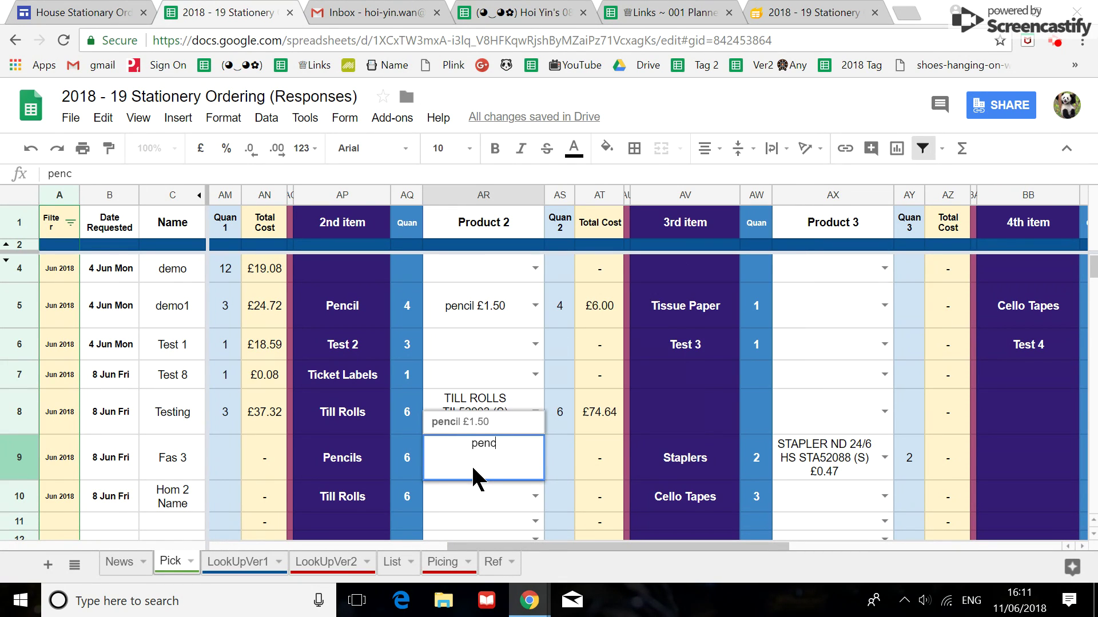
{"action": "type", "text": "il"}
Set Fas 3's second product to pencil £1.50 with quantity 3
{"action": "key", "text": "Return"}
{"action": "left_click", "coordinate": [559, 461]}
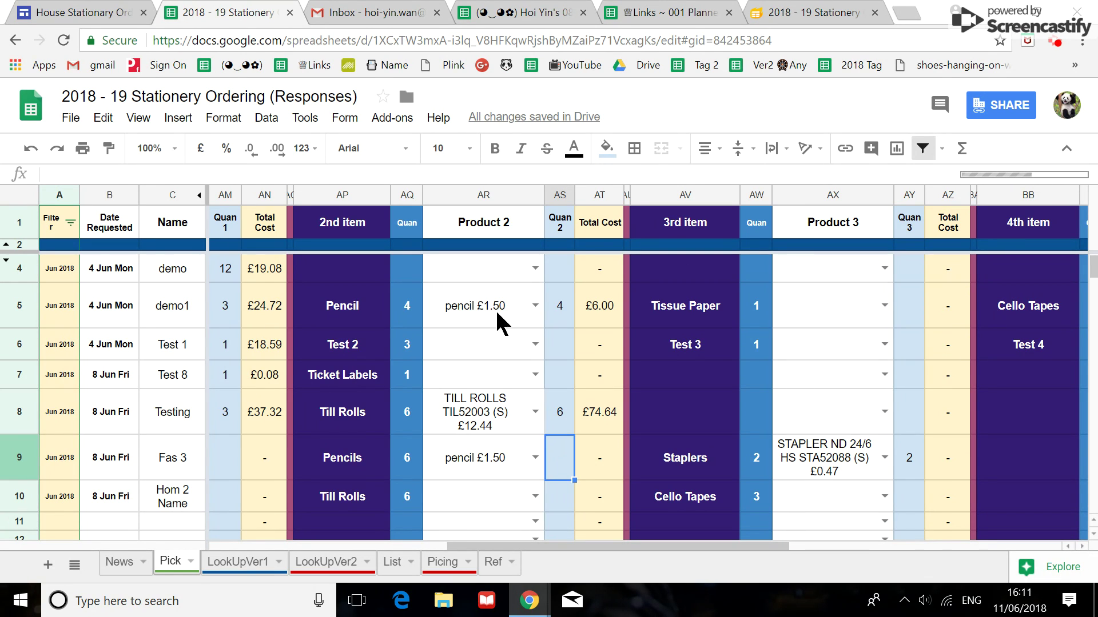
{"action": "type", "text": "3"}
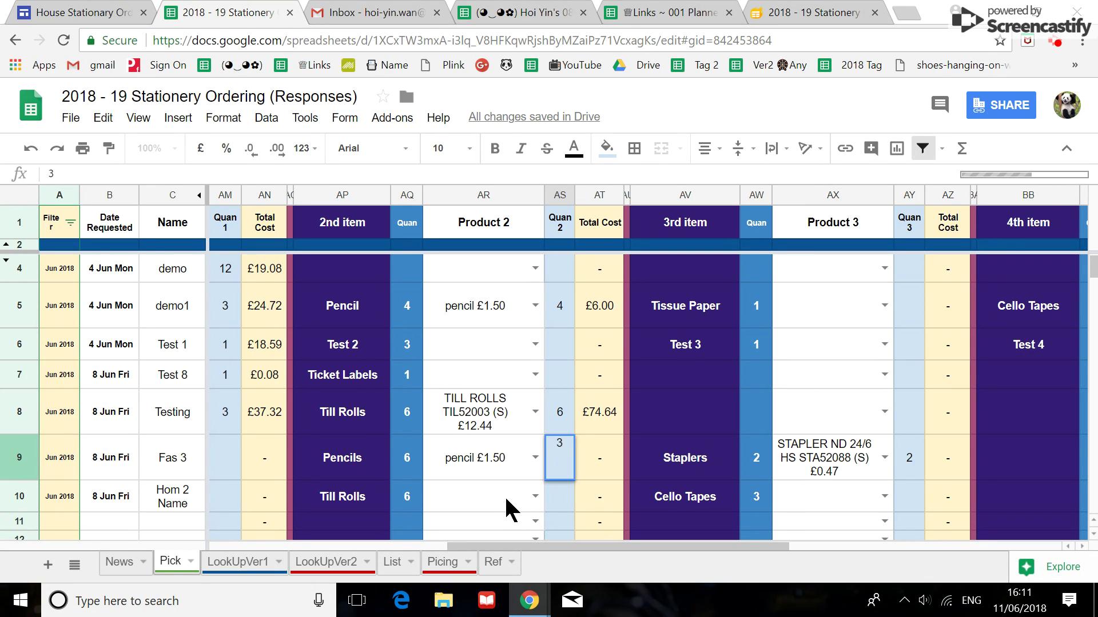
{"action": "left_click", "coordinate": [506, 501]}
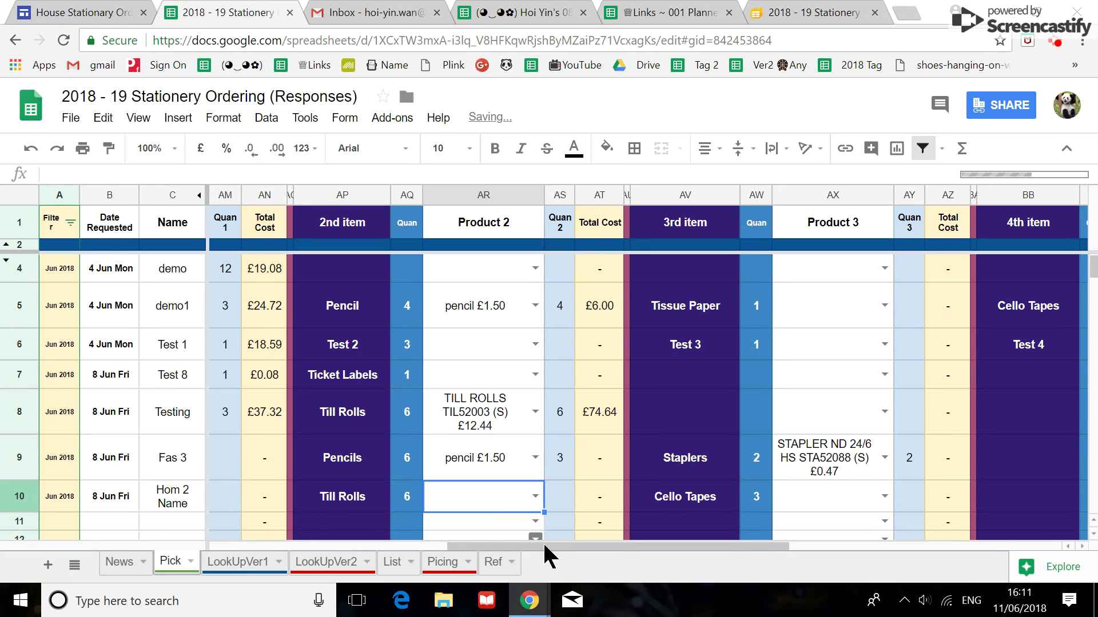
{"action": "left_click_drag", "start_coordinate": [543, 541], "coordinate": [498, 542]}
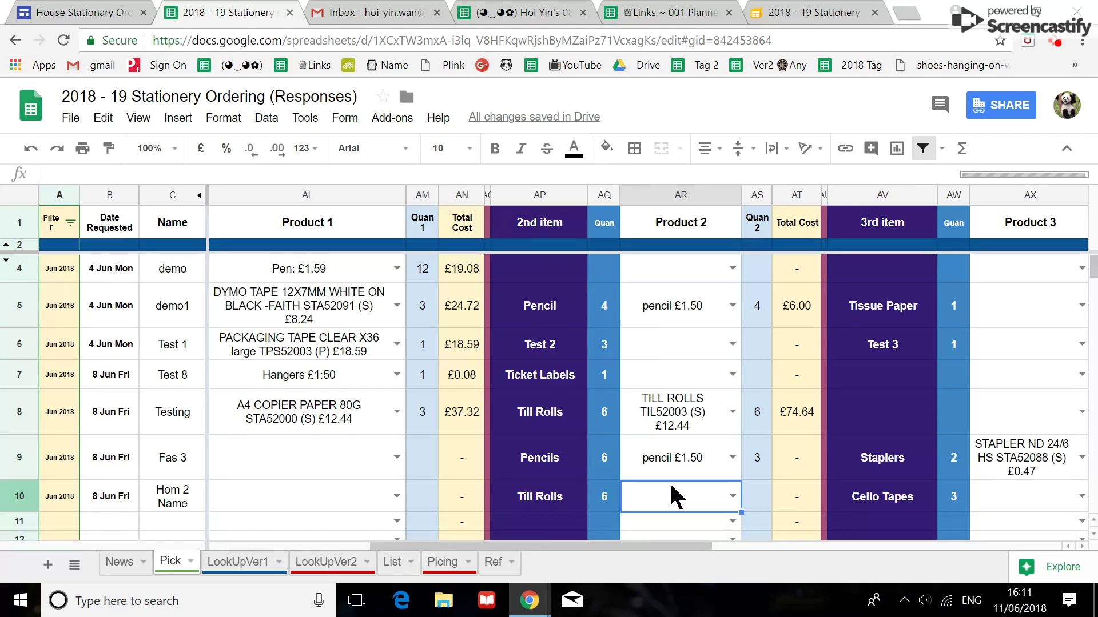
Check the updated Fas 3 order on the site's Picked page
{"action": "left_click", "coordinate": [79, 13]}
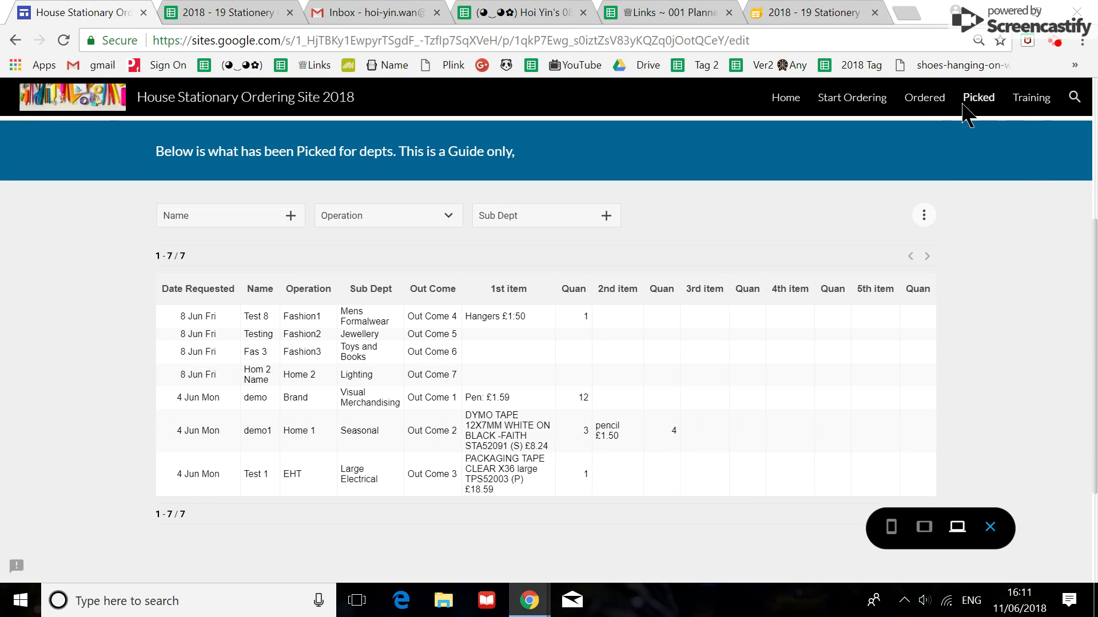
{"action": "left_click", "coordinate": [925, 97]}
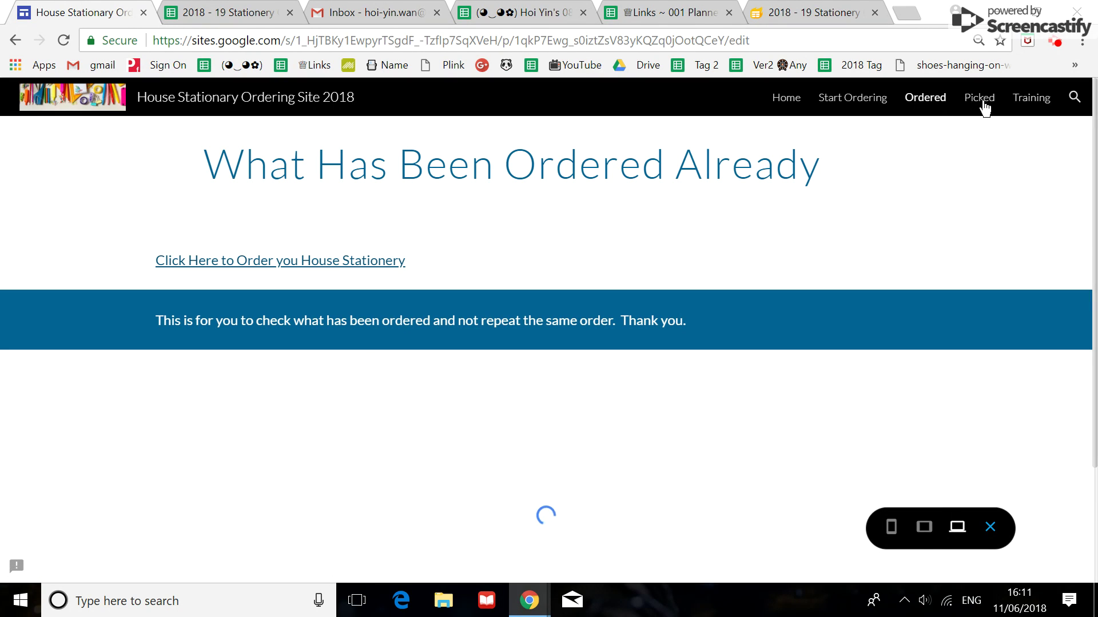
{"action": "left_click", "coordinate": [986, 106]}
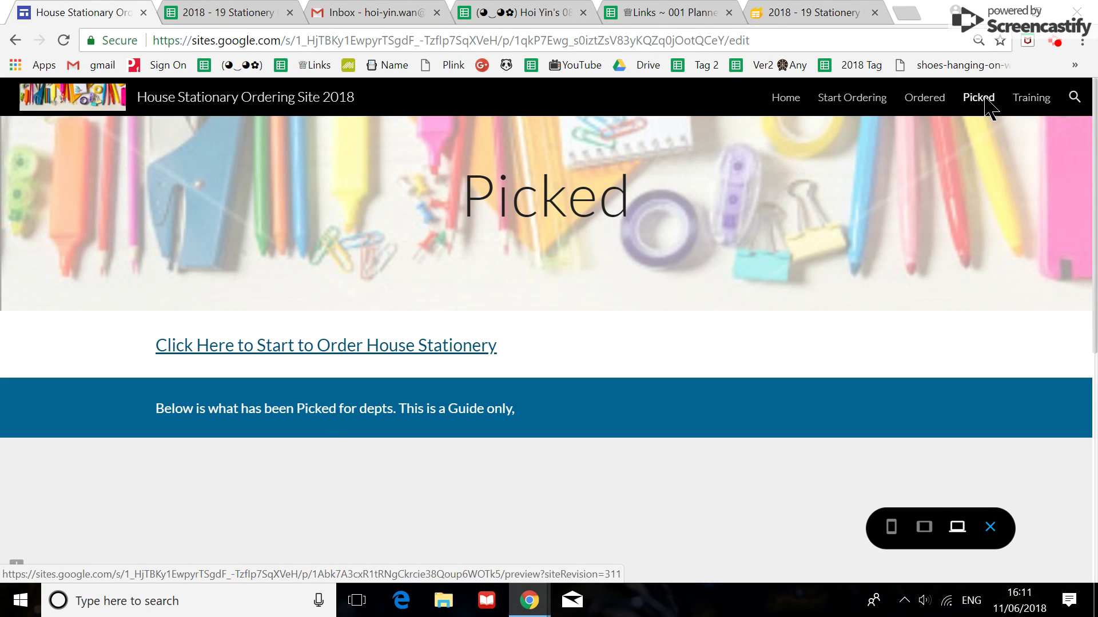
{"action": "scroll", "coordinate": [157, 423], "scroll_direction": "down", "scroll_amount": 2}
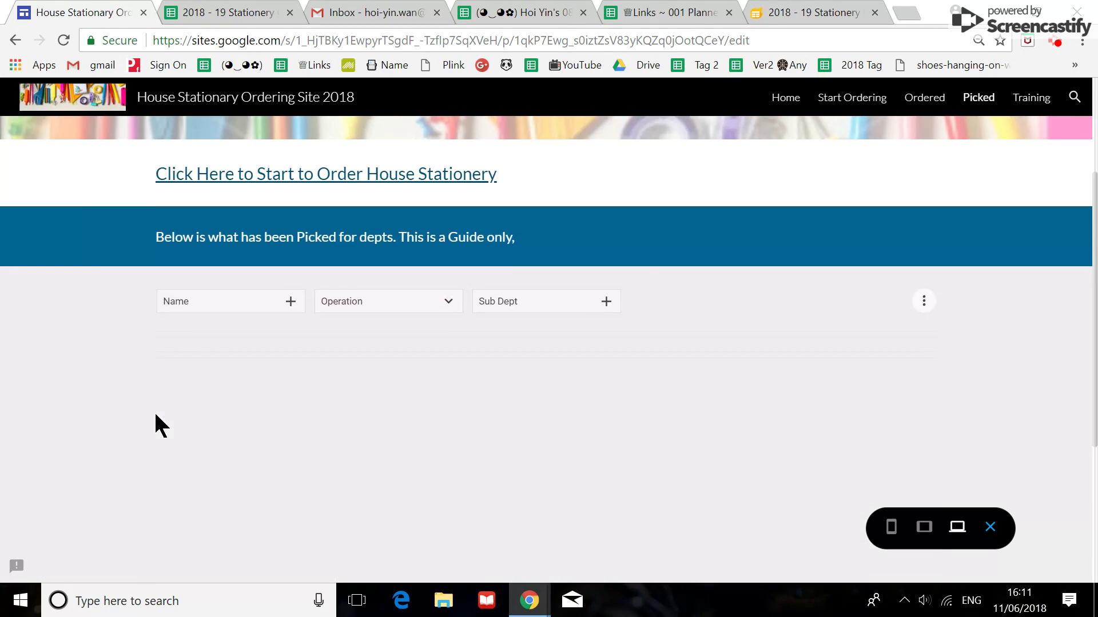
{"action": "scroll", "coordinate": [157, 423], "scroll_direction": "down", "scroll_amount": 2}
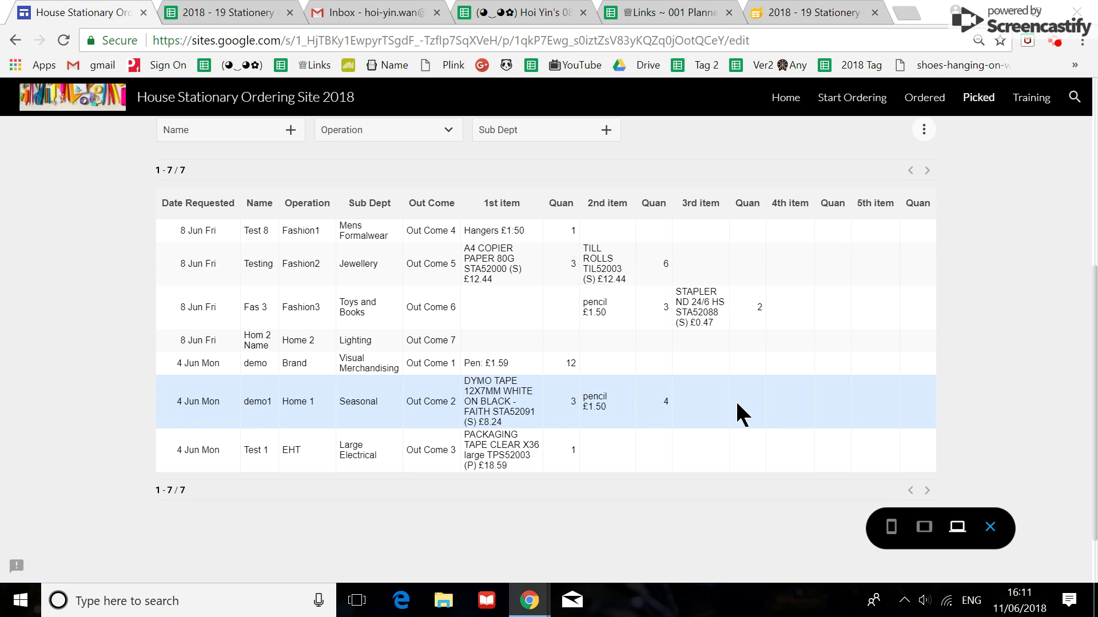
{"action": "scroll", "coordinate": [430, 392], "scroll_direction": "up", "scroll_amount": 1}
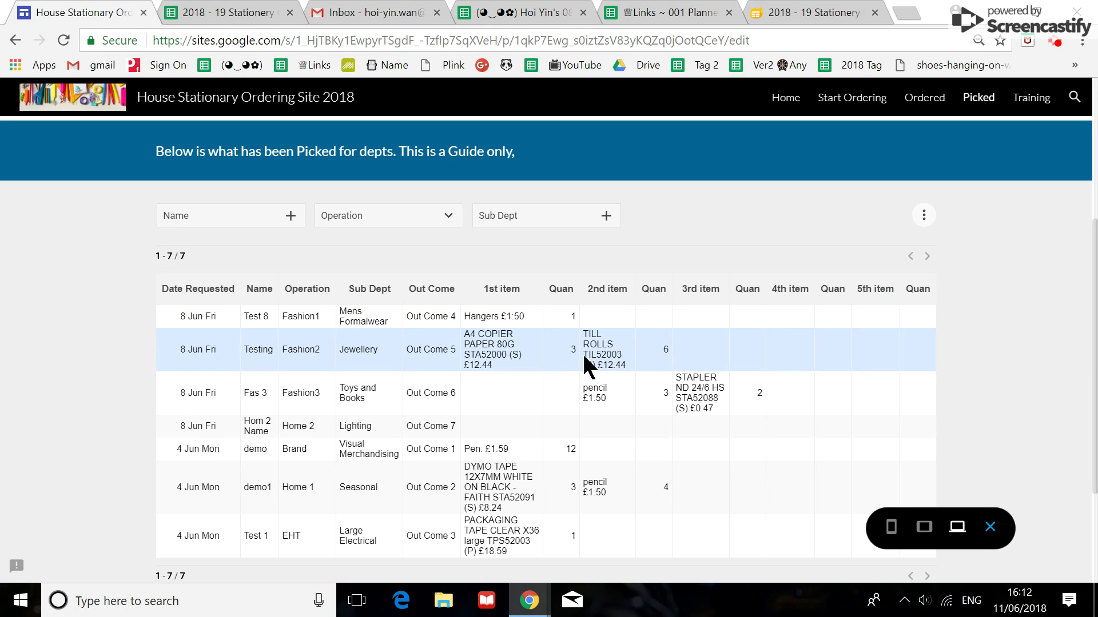
In the responses spreadsheet, select the Testing order's outcome cell BN8 holding Out Come 5
{"action": "left_click", "coordinate": [226, 15]}
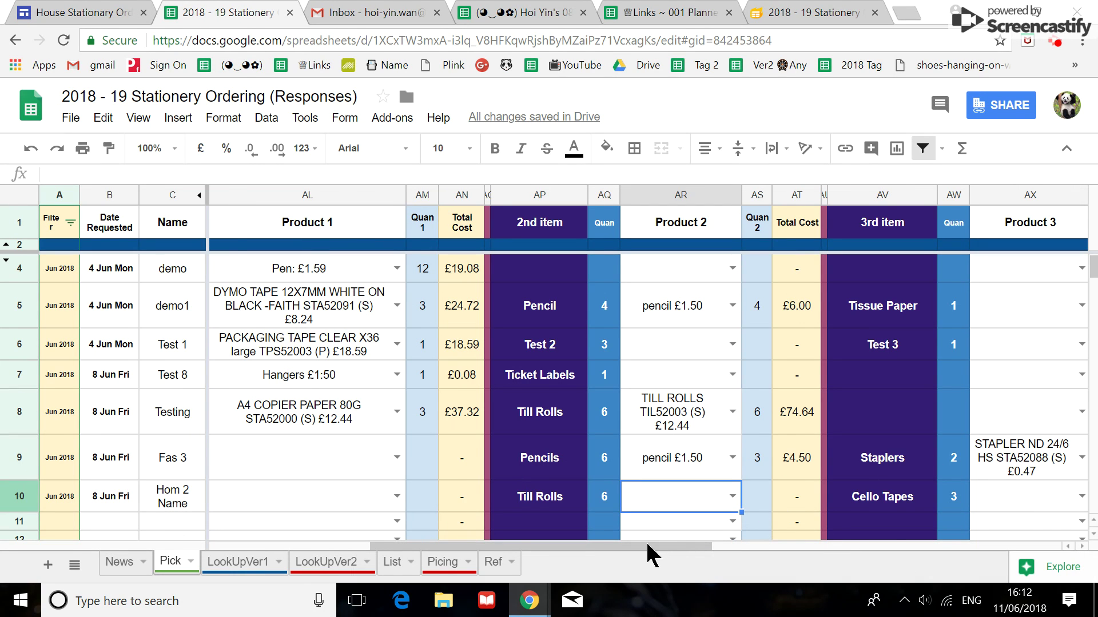
{"action": "left_click_drag", "start_coordinate": [648, 546], "coordinate": [607, 546]}
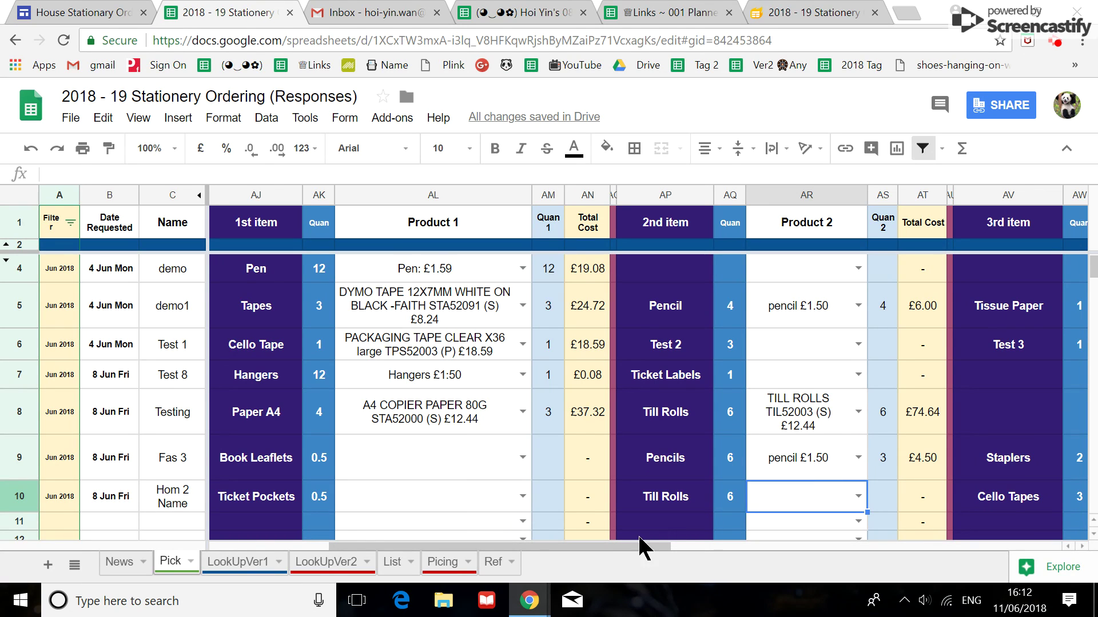
{"action": "mouse_move", "coordinate": [639, 544]}
{"action": "left_mouse_down"}
{"action": "mouse_move", "coordinate": [545, 548]}
{"action": "mouse_move", "coordinate": [603, 552]}
{"action": "left_mouse_up"}
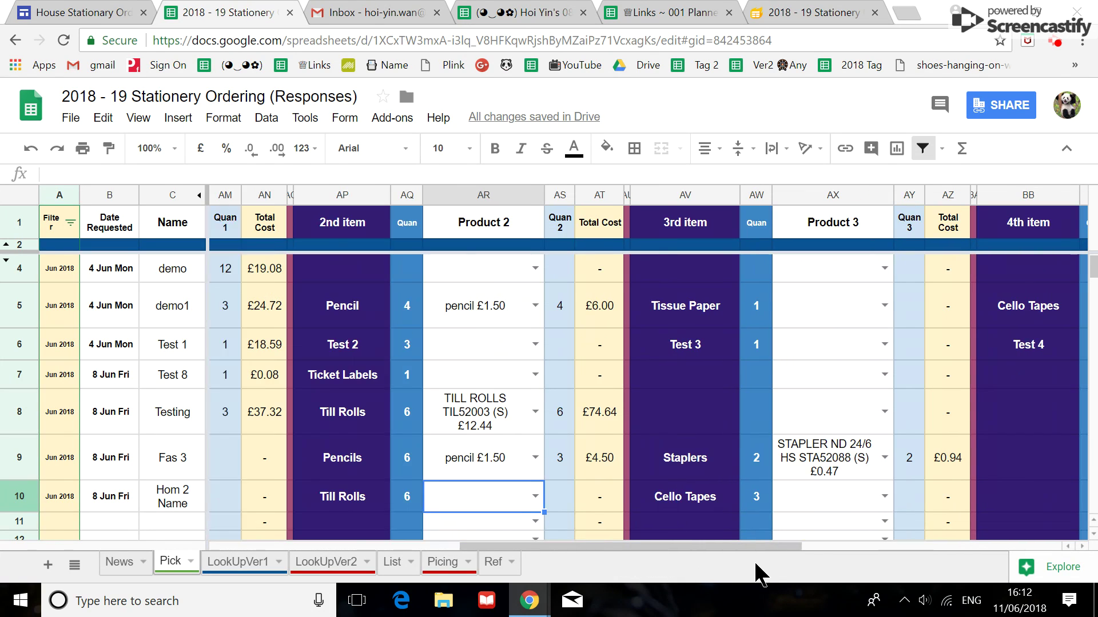
{"action": "left_click_drag", "start_coordinate": [602, 552], "coordinate": [770, 477]}
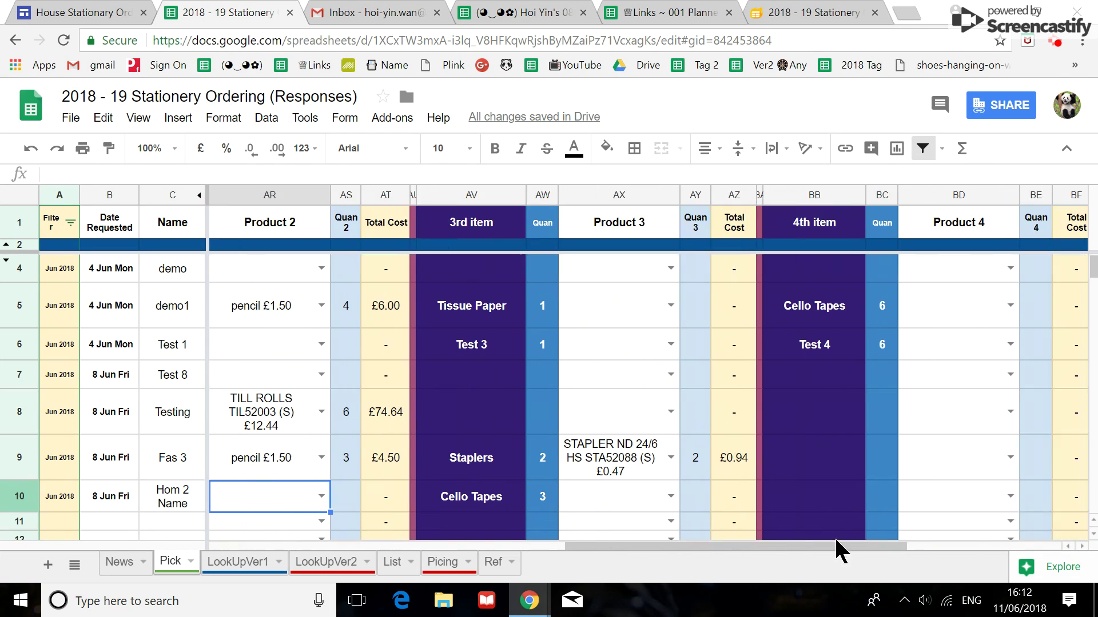
{"action": "left_click_drag", "start_coordinate": [721, 550], "coordinate": [1017, 558]}
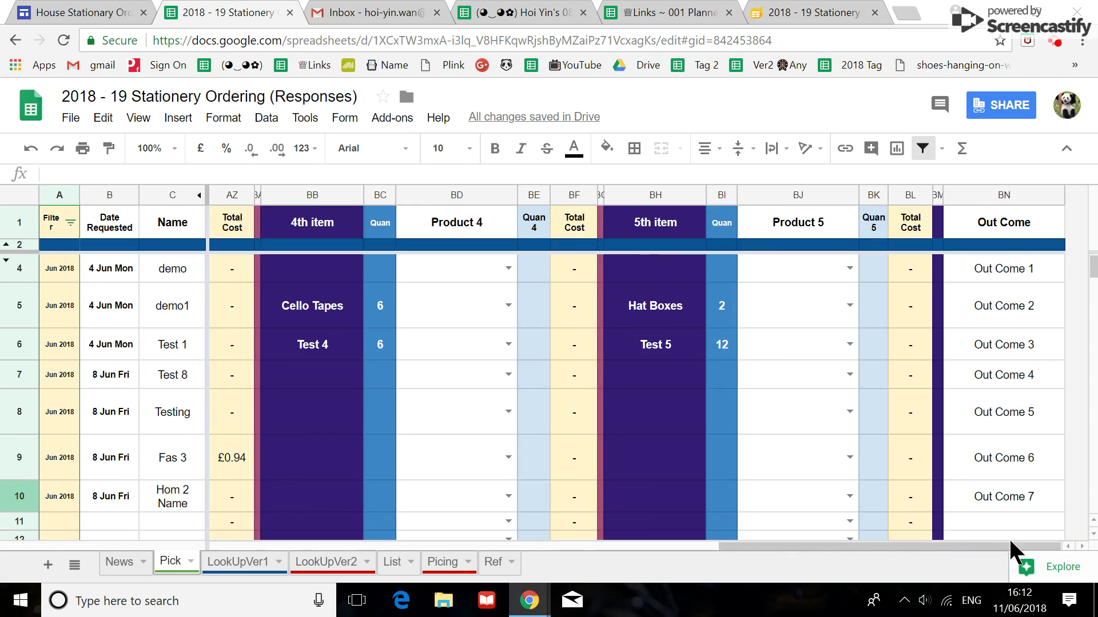
{"action": "left_click", "coordinate": [88, 17]}
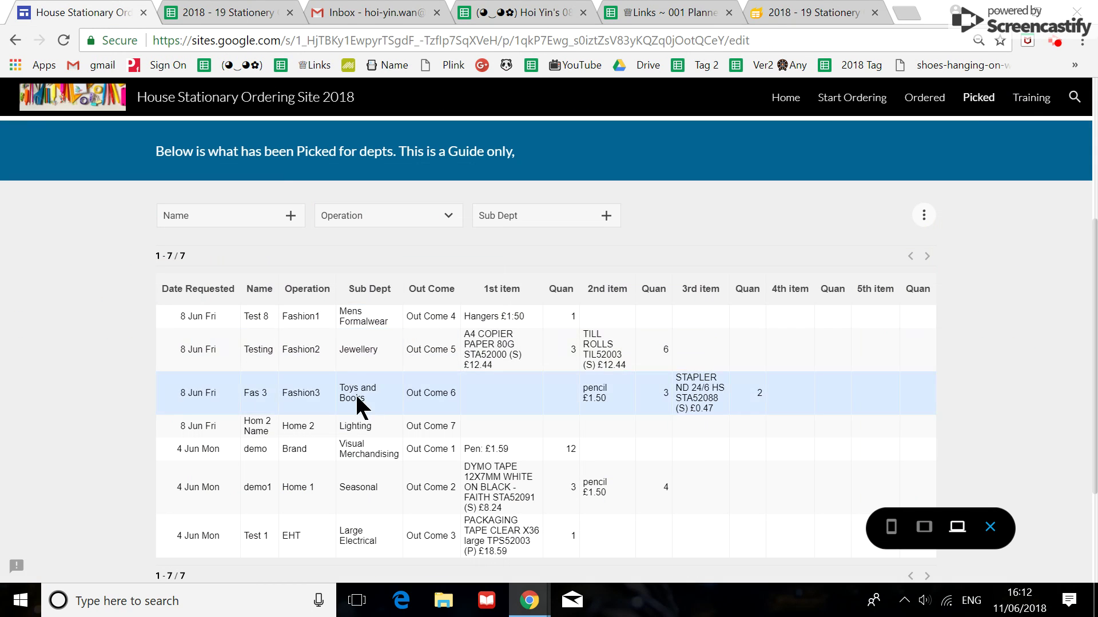
{"action": "left_click", "coordinate": [246, 19]}
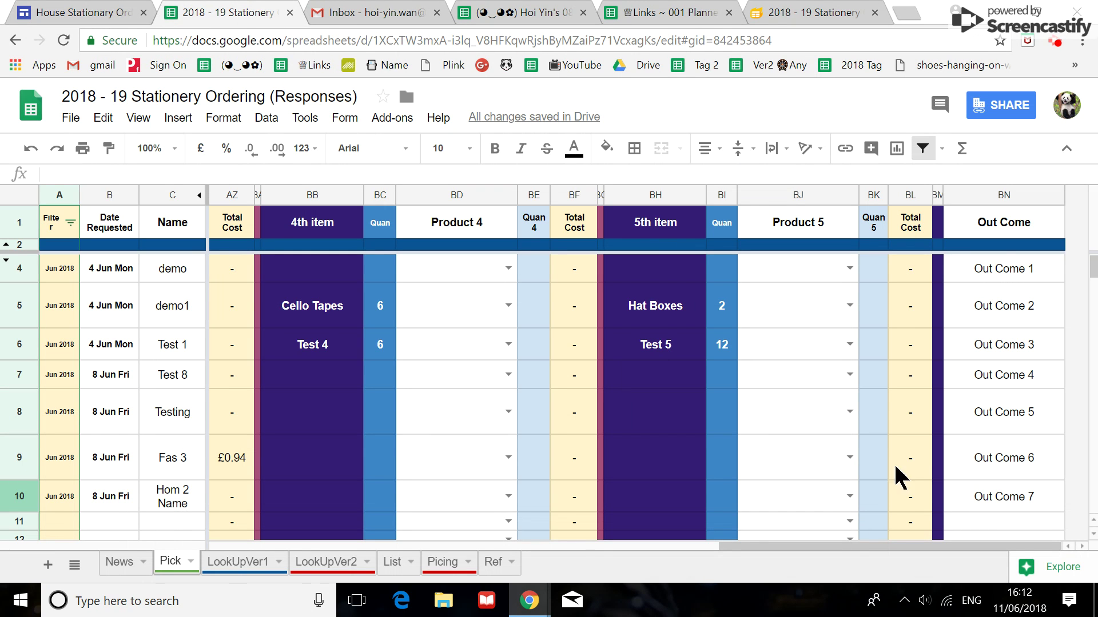
{"action": "left_click", "coordinate": [1010, 458]}
{"action": "left_click", "coordinate": [1006, 420]}
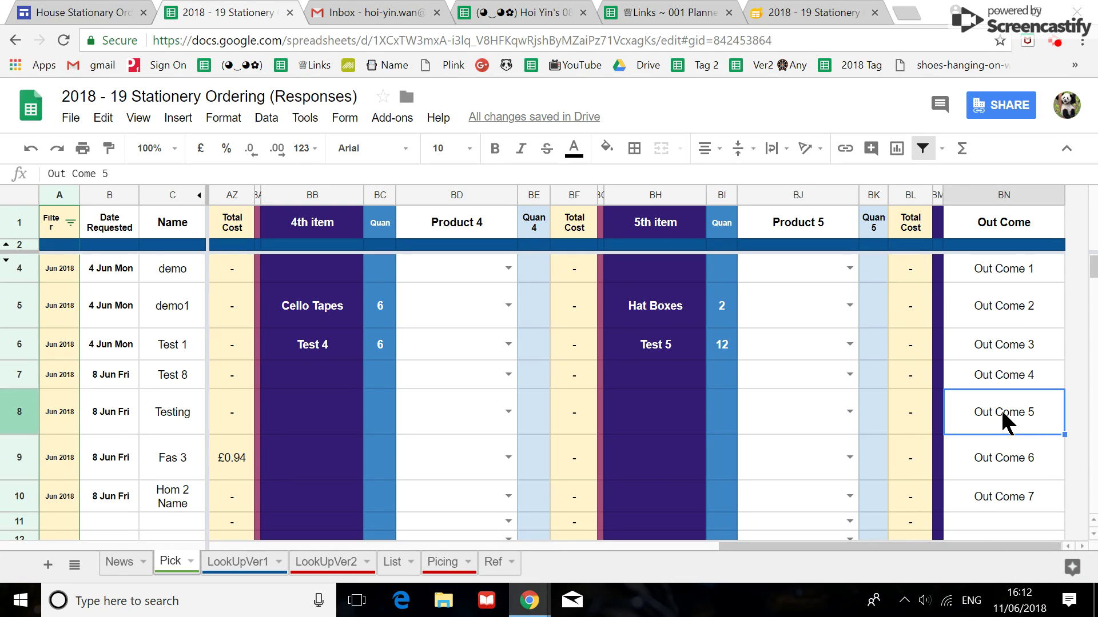
{"action": "type", "text": "No Stock"}
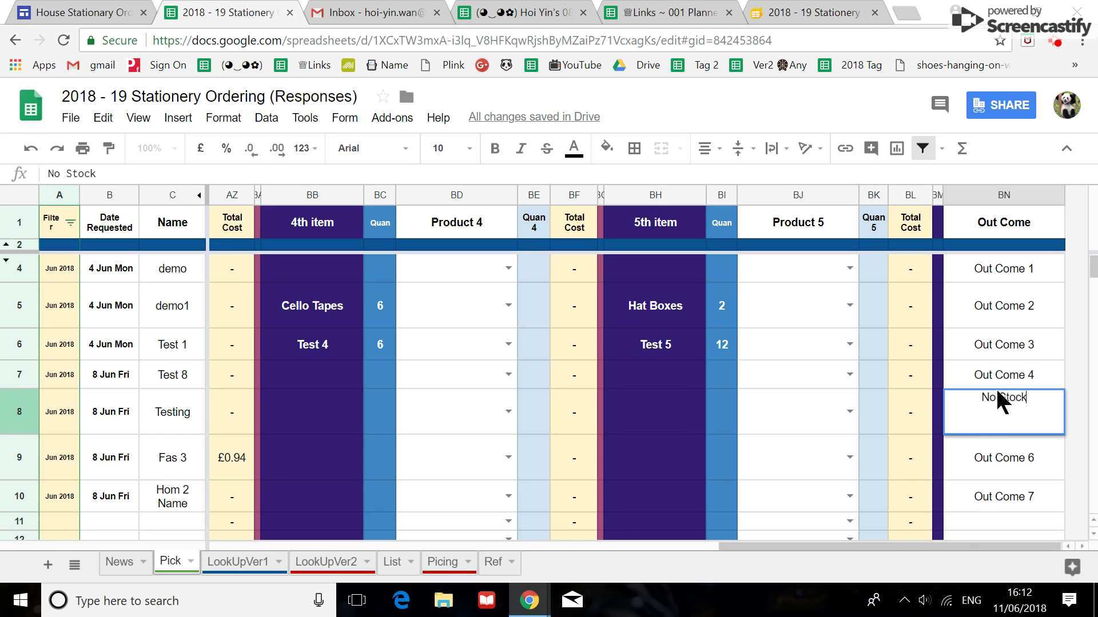
Commit No Stock as the Testing outcome and return to the ordering site
{"action": "left_click", "coordinate": [982, 475]}
{"action": "left_click", "coordinate": [983, 412]}
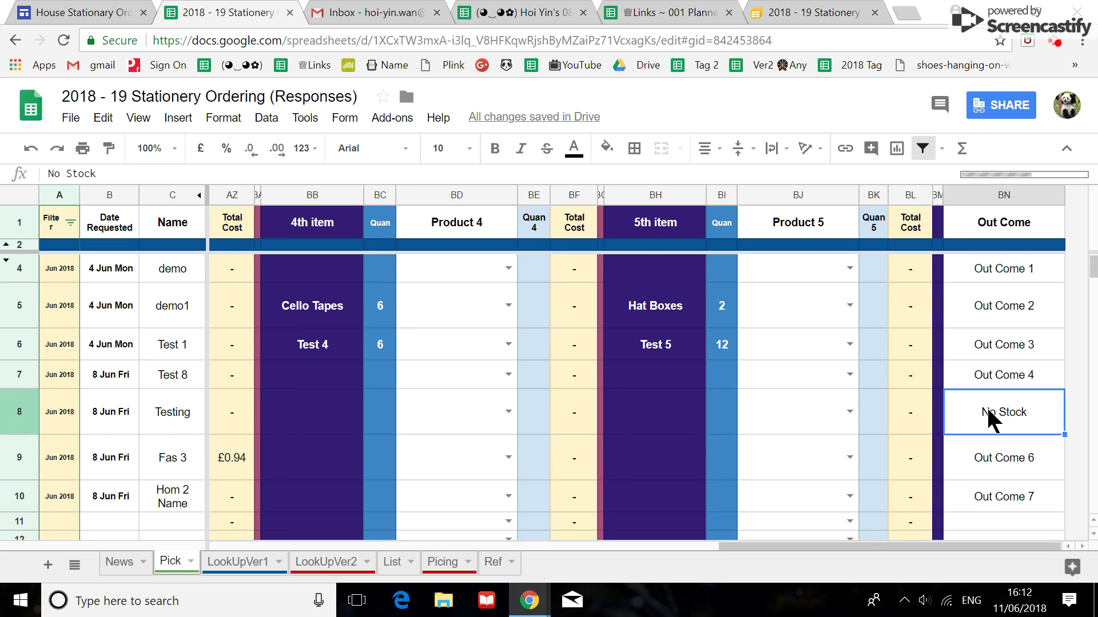
{"action": "left_click", "coordinate": [85, 13]}
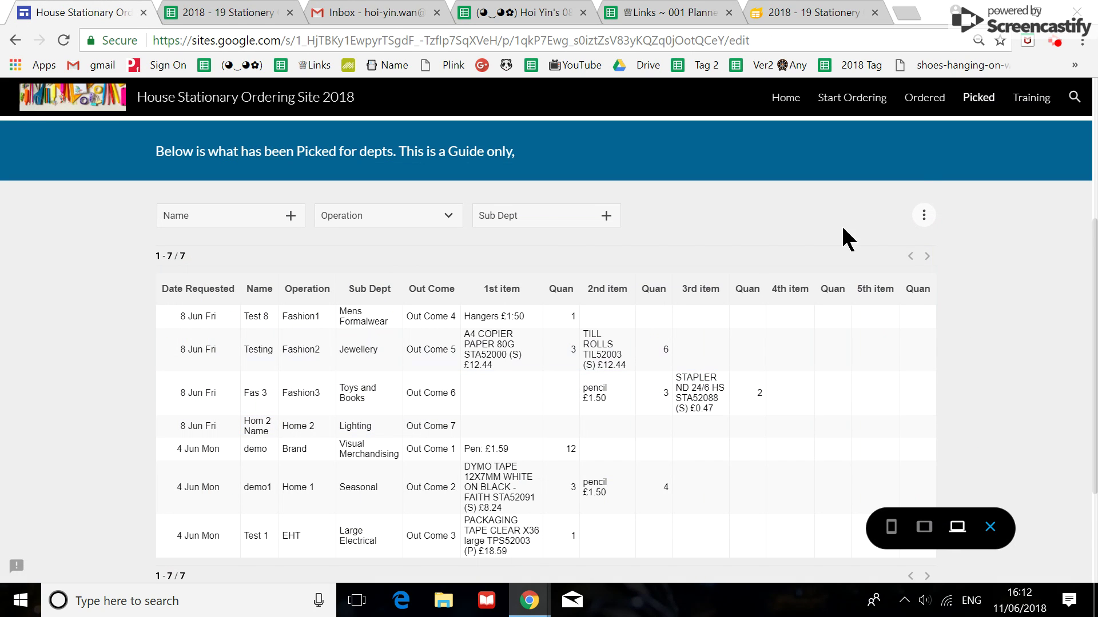
Revisit the Ordered and Picked pages, where Testing now shows No Stock, then move on to Training
{"action": "left_click", "coordinate": [923, 102]}
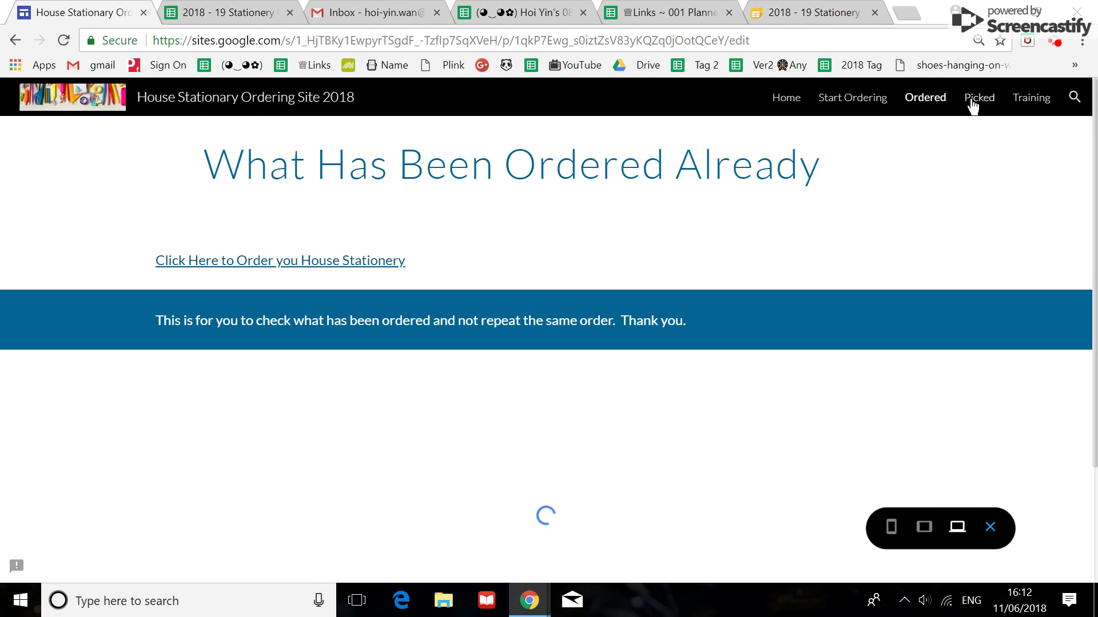
{"action": "left_click", "coordinate": [974, 101]}
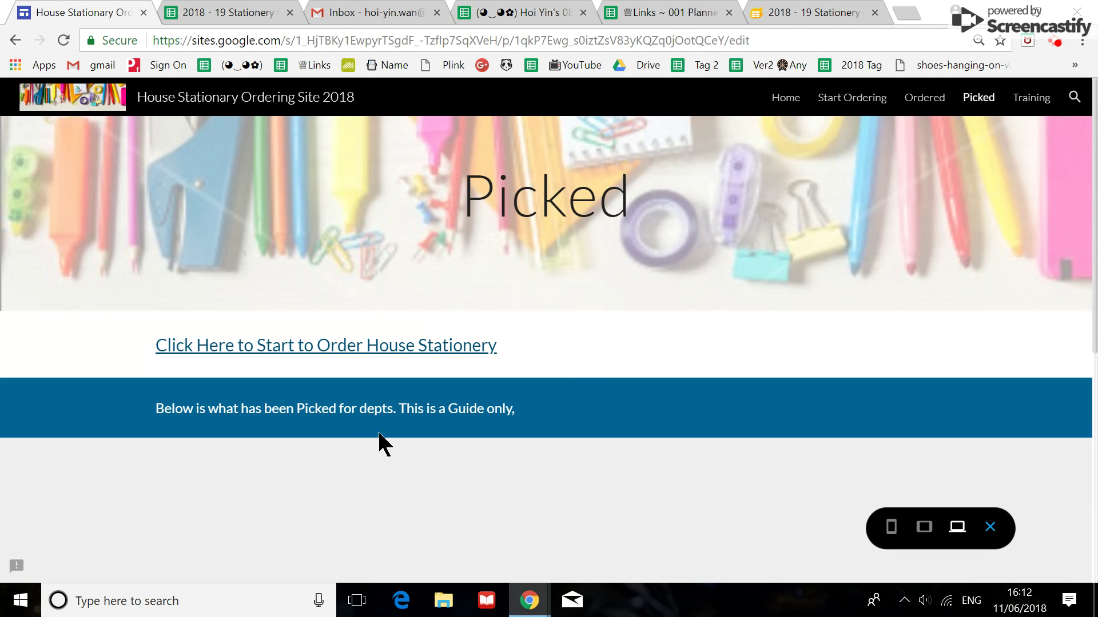
{"action": "scroll", "coordinate": [120, 416], "scroll_direction": "down", "scroll_amount": 3}
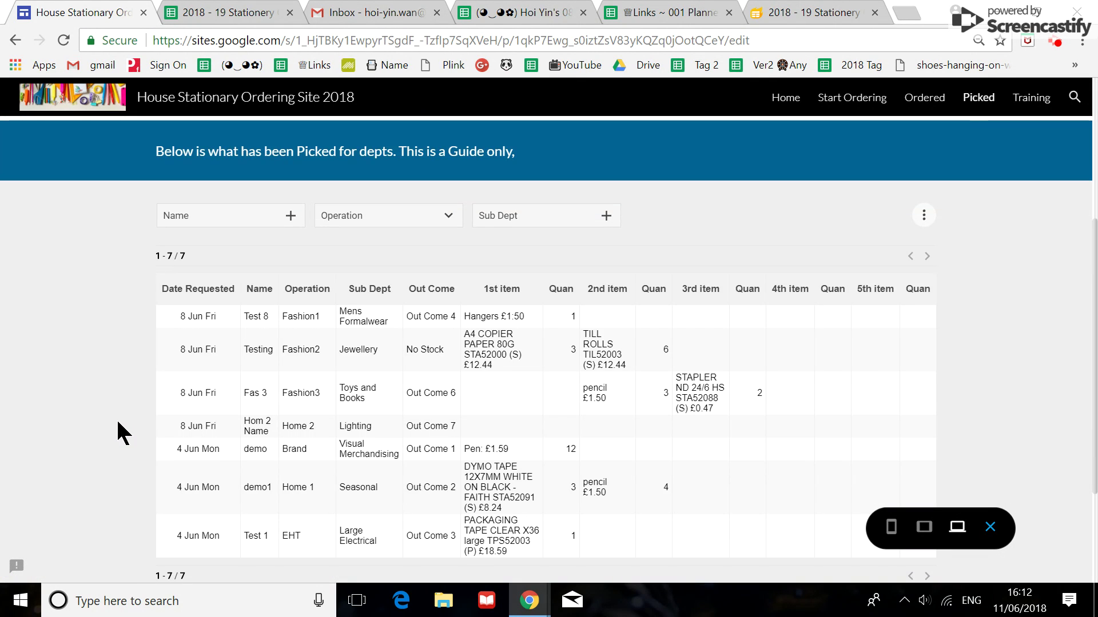
{"action": "scroll", "coordinate": [117, 421], "scroll_direction": "down", "scroll_amount": 1}
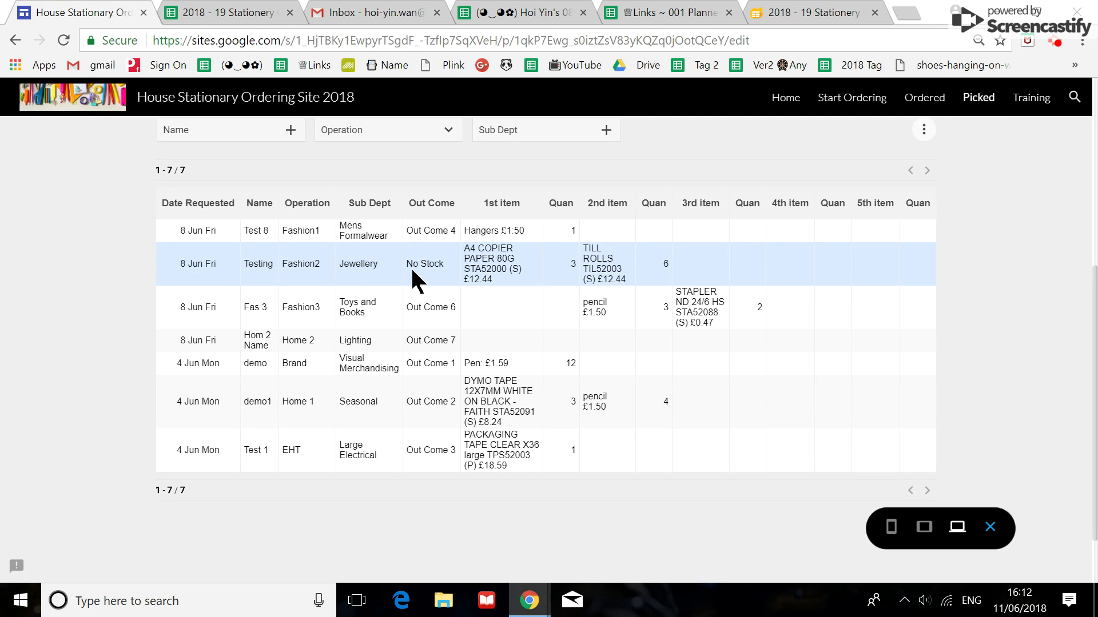
{"action": "scroll", "coordinate": [411, 269], "scroll_direction": "up", "scroll_amount": 1}
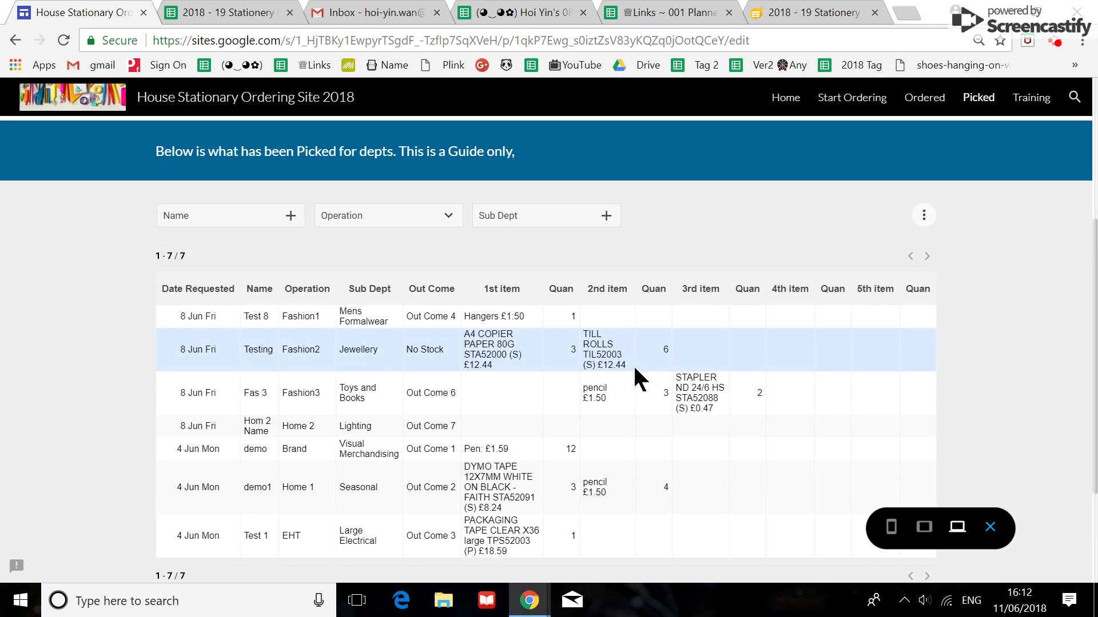
{"action": "left_click", "coordinate": [1034, 100]}
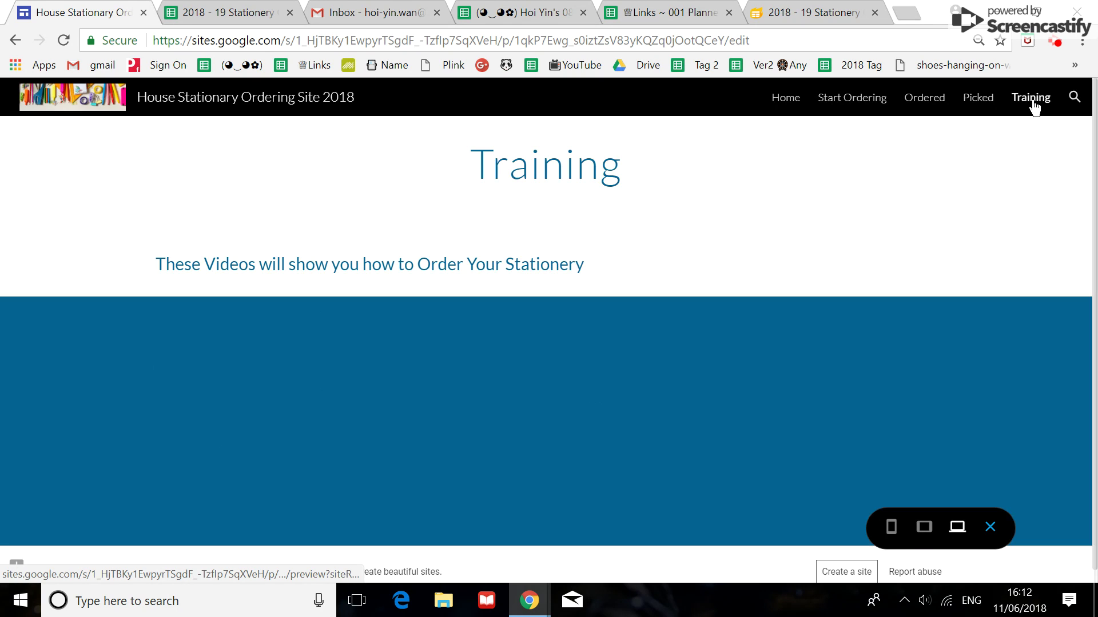
{"action": "scroll", "coordinate": [598, 444], "scroll_direction": "down", "scroll_amount": 1}
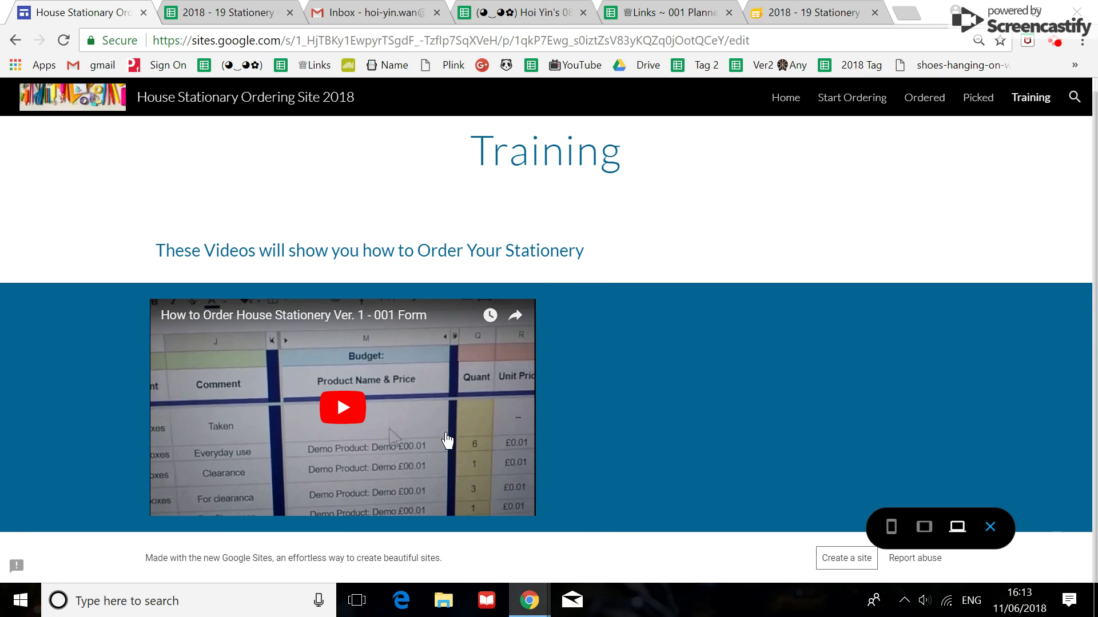
{"action": "scroll", "coordinate": [647, 442], "scroll_direction": "up", "scroll_amount": 1}
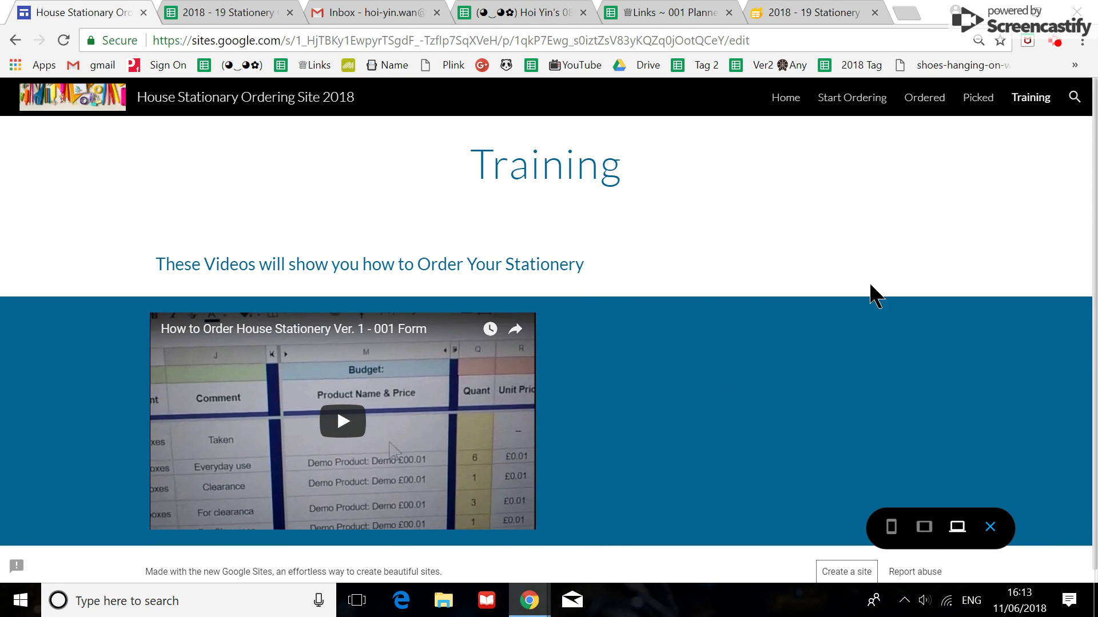
Browse Picked, Home news, Start Ordering form and the Ordered table, then leave the preview
{"action": "left_click", "coordinate": [976, 112]}
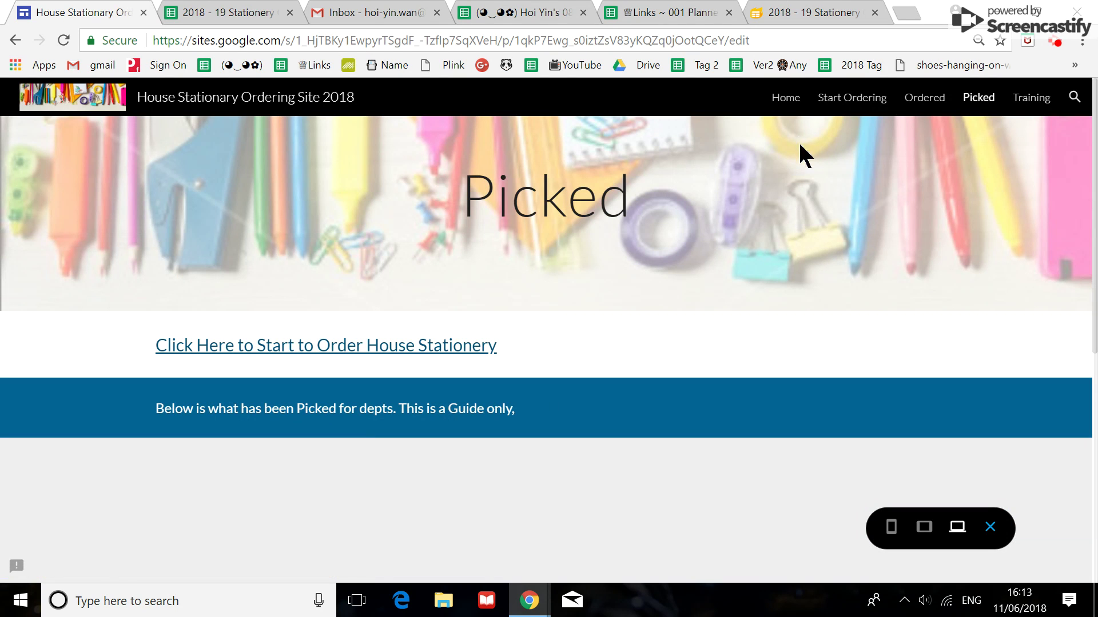
{"action": "left_click", "coordinate": [791, 101]}
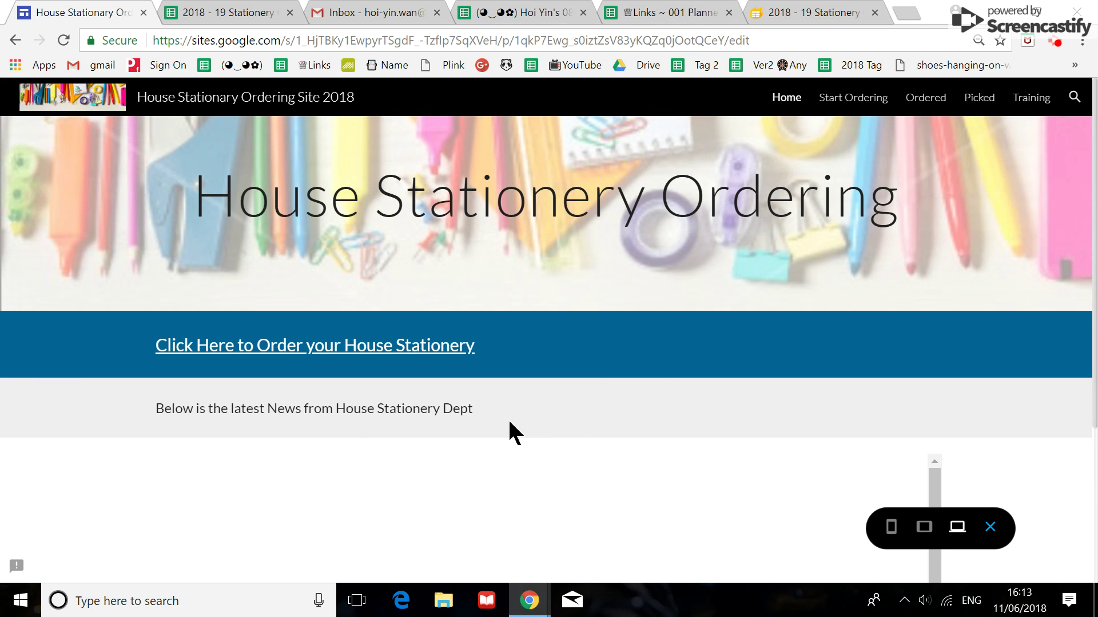
{"action": "scroll", "coordinate": [348, 419], "scroll_direction": "down", "scroll_amount": 1}
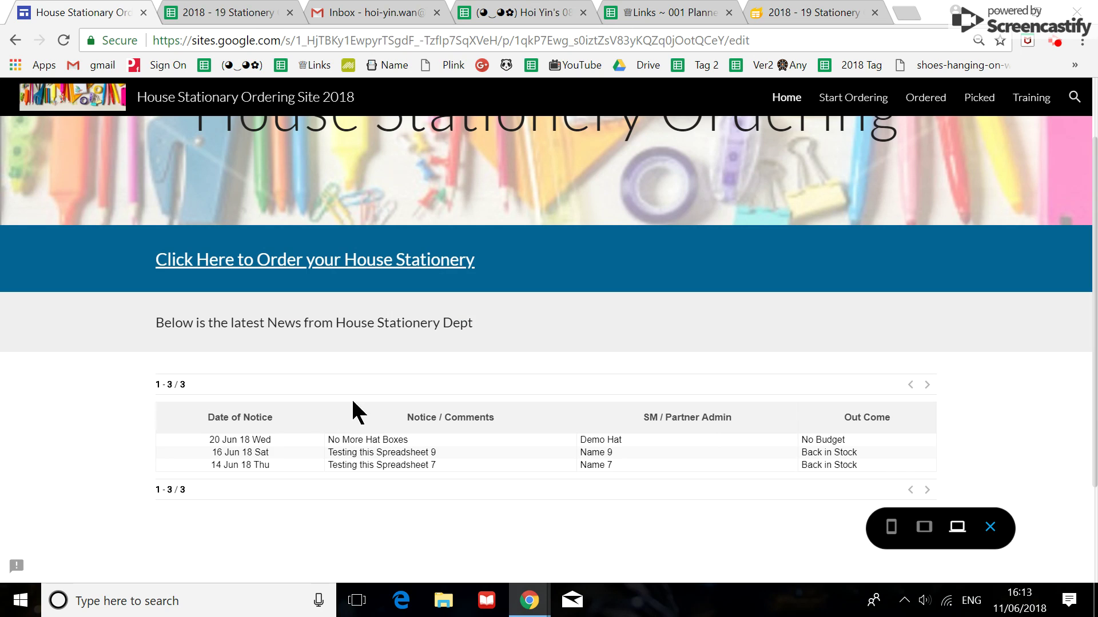
{"action": "scroll", "coordinate": [353, 403], "scroll_direction": "up", "scroll_amount": 1}
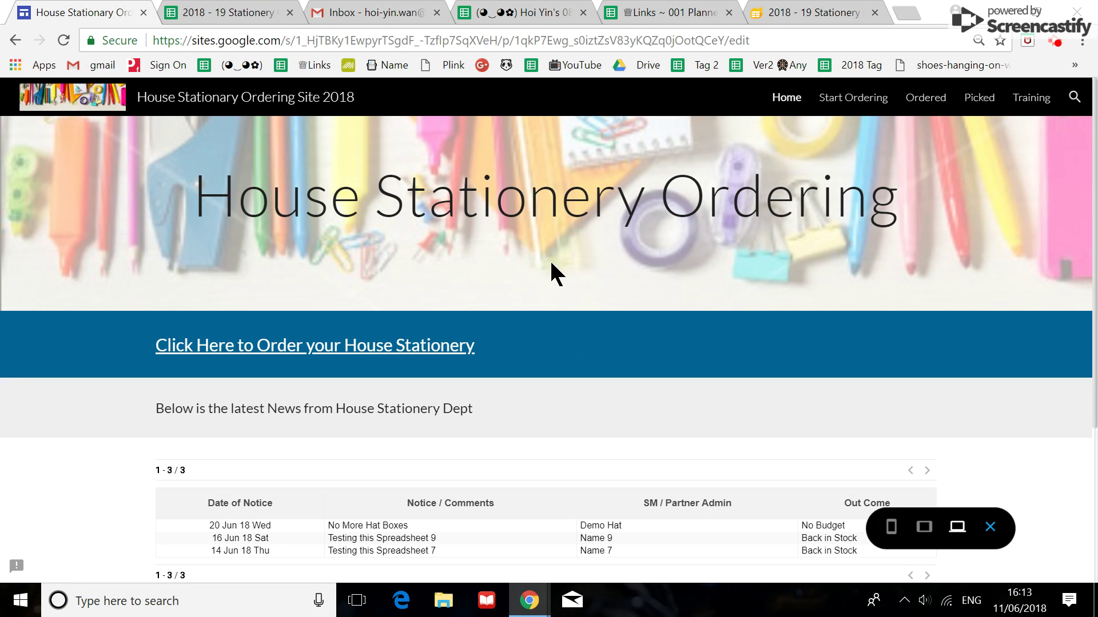
{"action": "scroll", "coordinate": [625, 287], "scroll_direction": "down", "scroll_amount": 1}
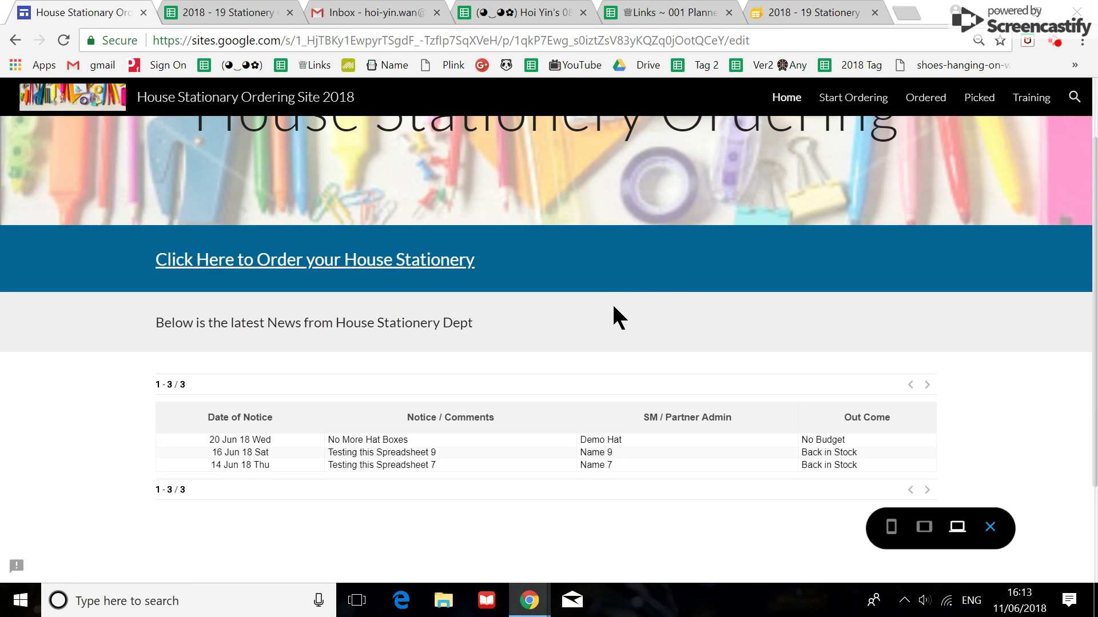
{"action": "left_click", "coordinate": [848, 96]}
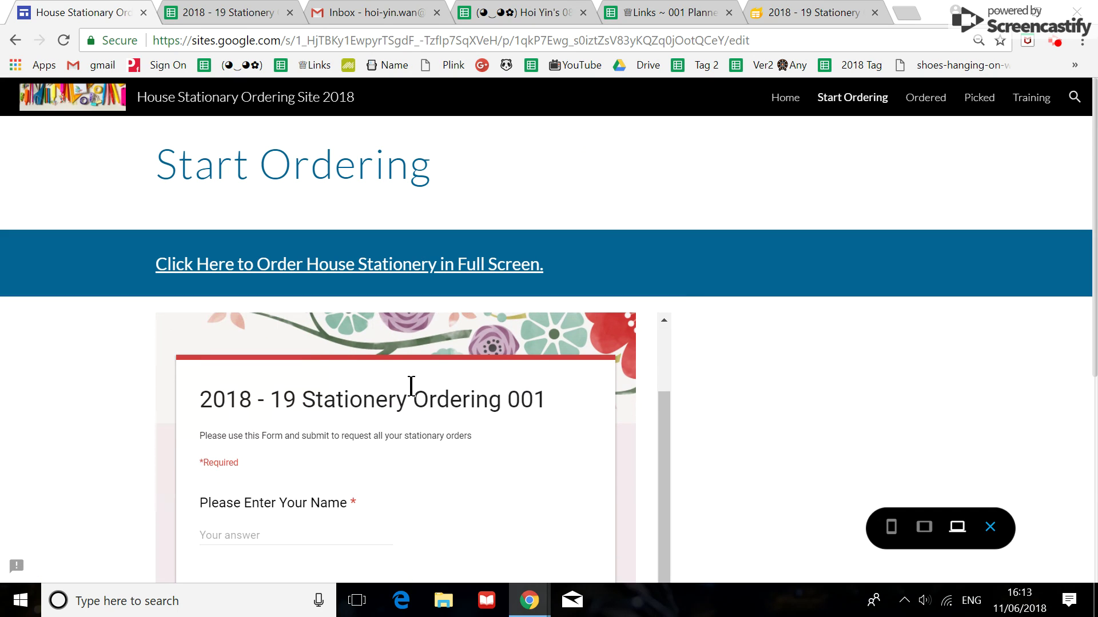
{"action": "left_click", "coordinate": [917, 102]}
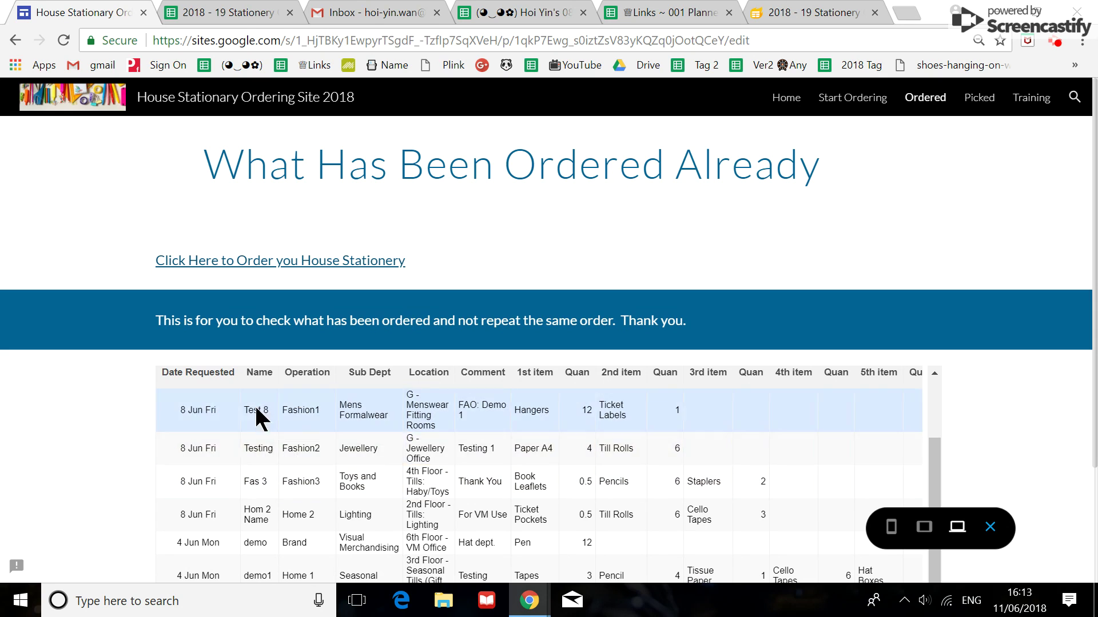
{"action": "scroll", "coordinate": [248, 532], "scroll_direction": "down", "scroll_amount": 1}
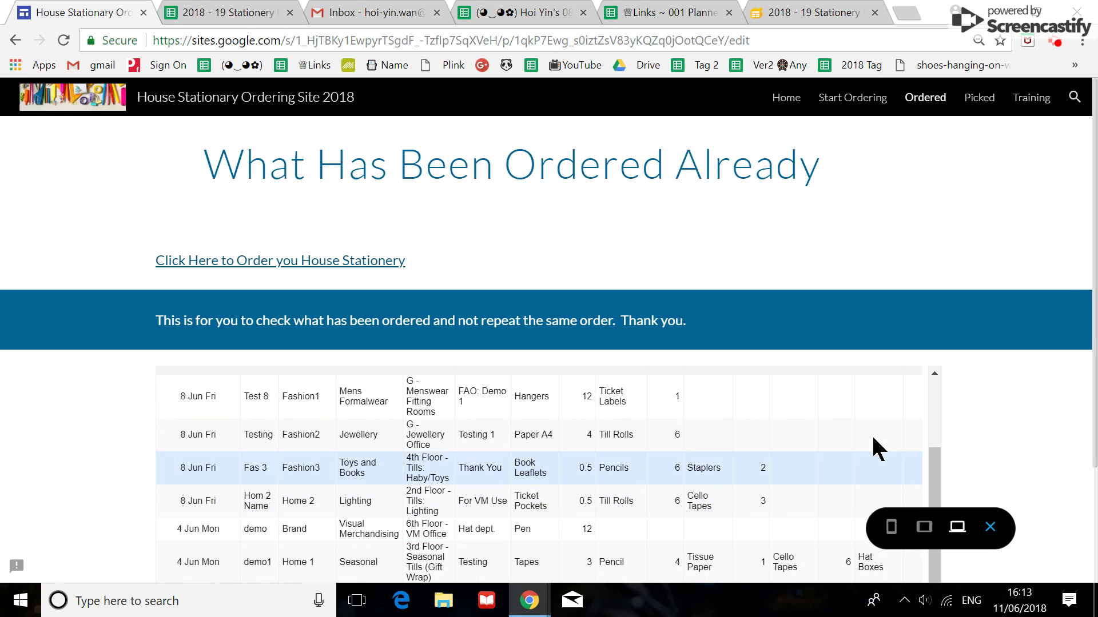
{"action": "scroll", "coordinate": [225, 420], "scroll_direction": "down", "scroll_amount": 1}
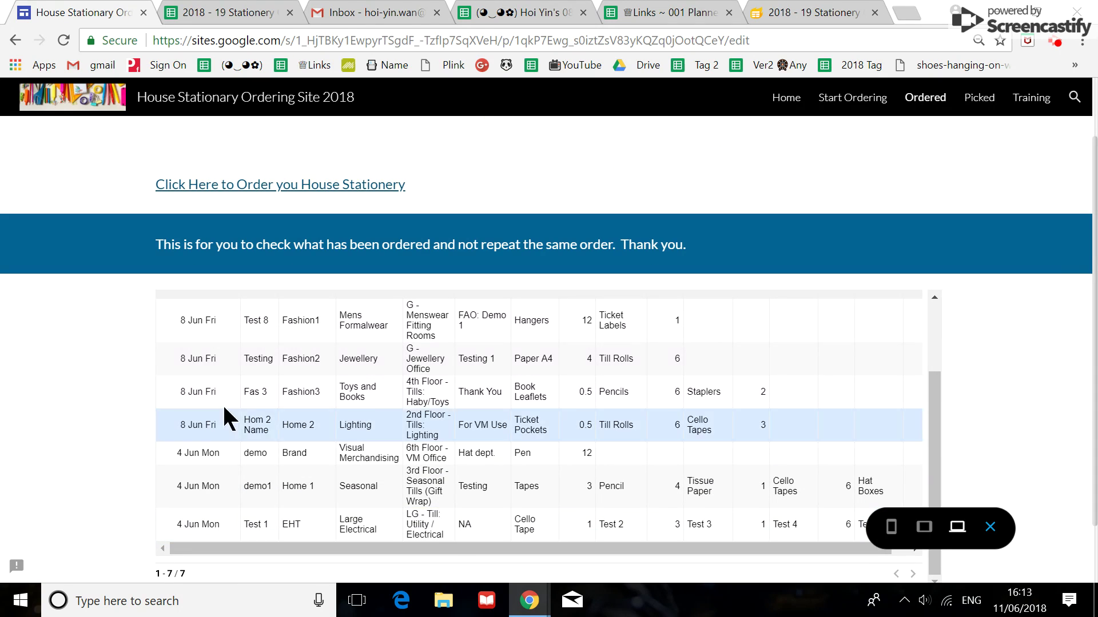
{"action": "scroll", "coordinate": [263, 472], "scroll_direction": "down", "scroll_amount": 1}
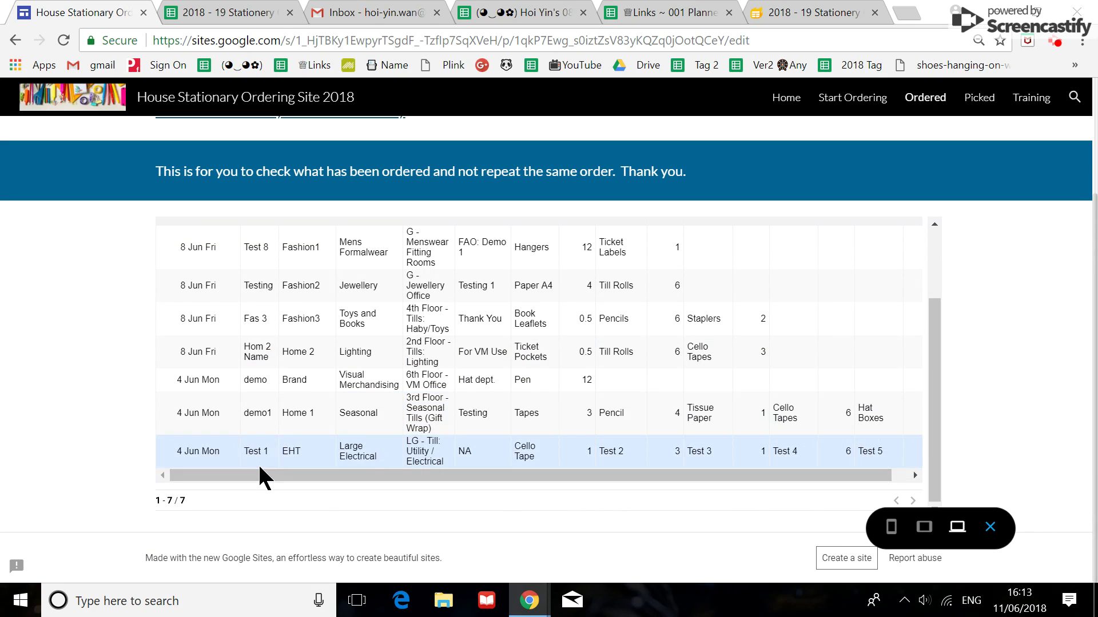
{"action": "scroll", "coordinate": [263, 478], "scroll_direction": "up", "scroll_amount": 2}
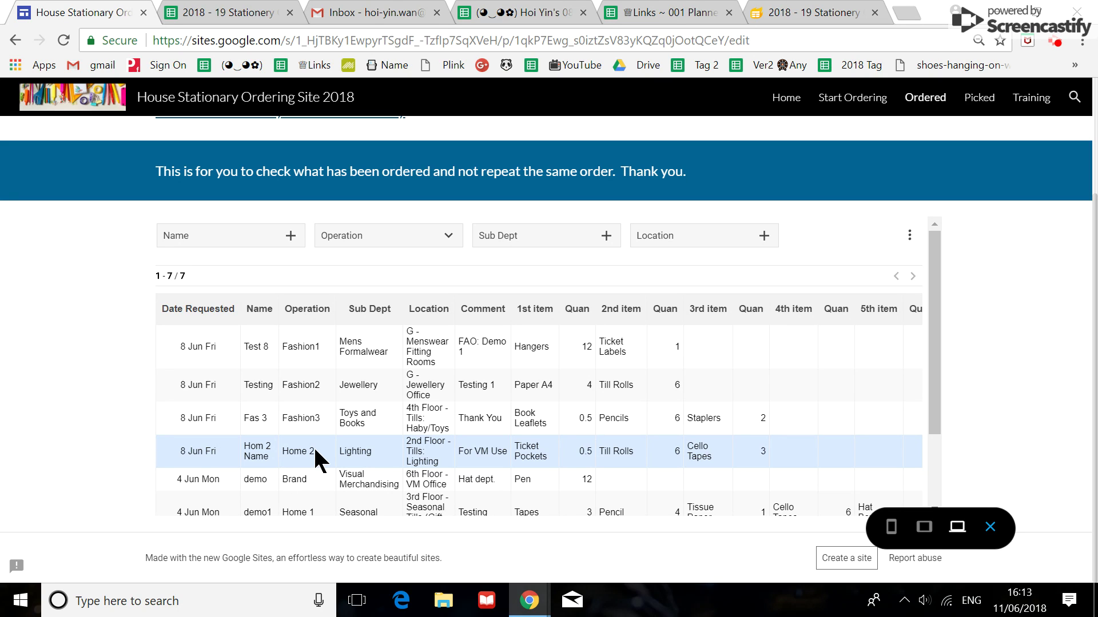
{"action": "left_click", "coordinate": [990, 527]}
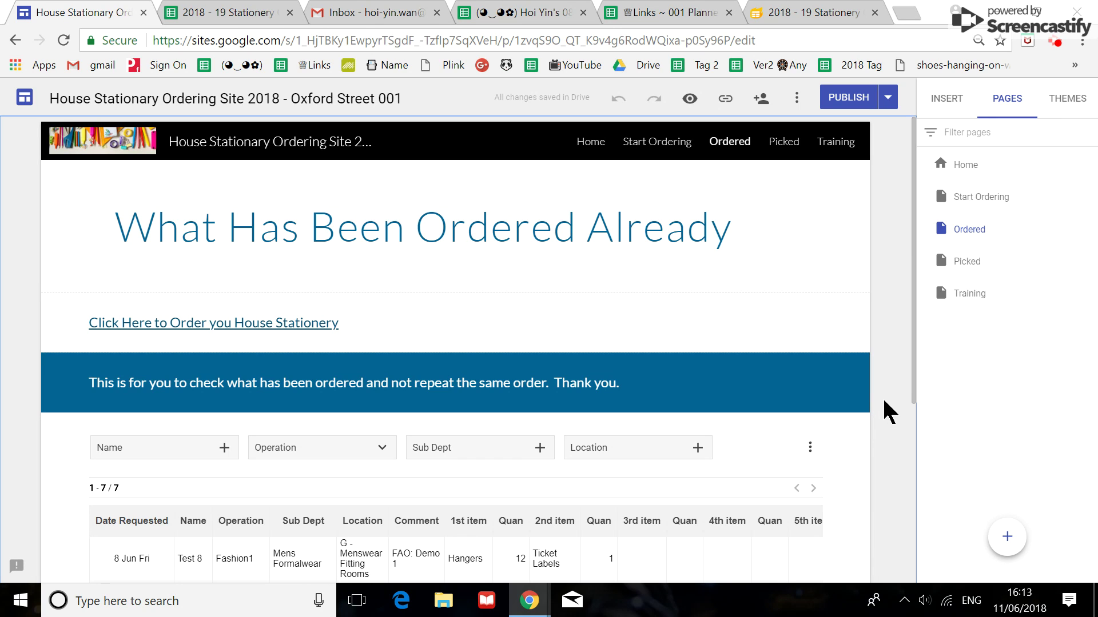
Switch back to the stationery responses spreadsheet showing Testing as No Stock
{"action": "left_click", "coordinate": [247, 13]}
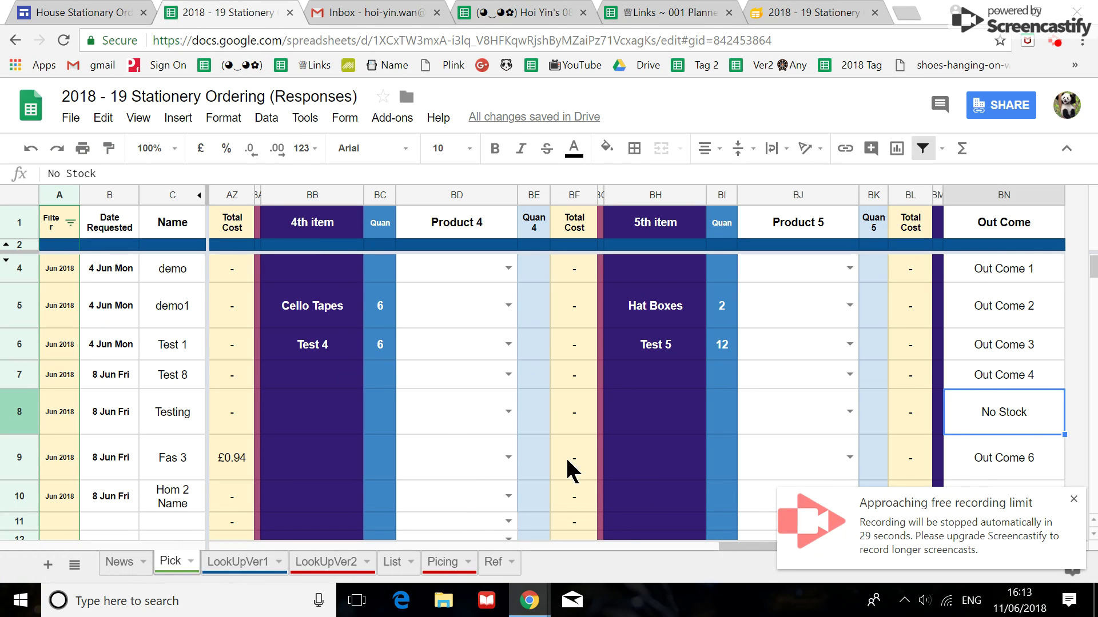
{"action": "left_click_drag", "start_coordinate": [728, 543], "coordinate": [489, 550]}
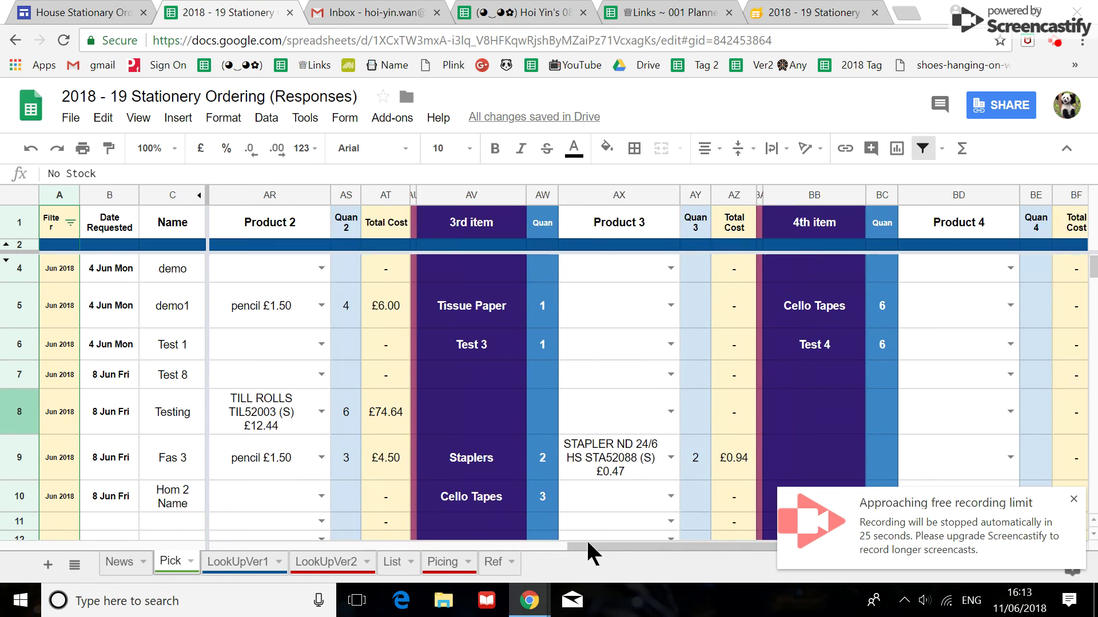
{"action": "left_click_drag", "start_coordinate": [489, 550], "coordinate": [679, 536]}
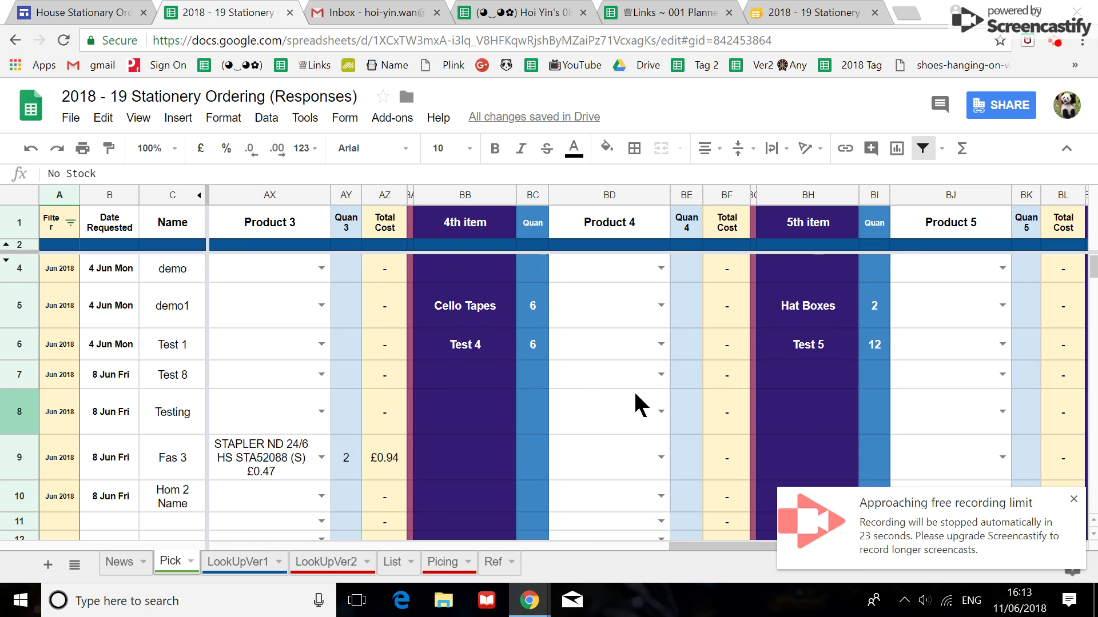